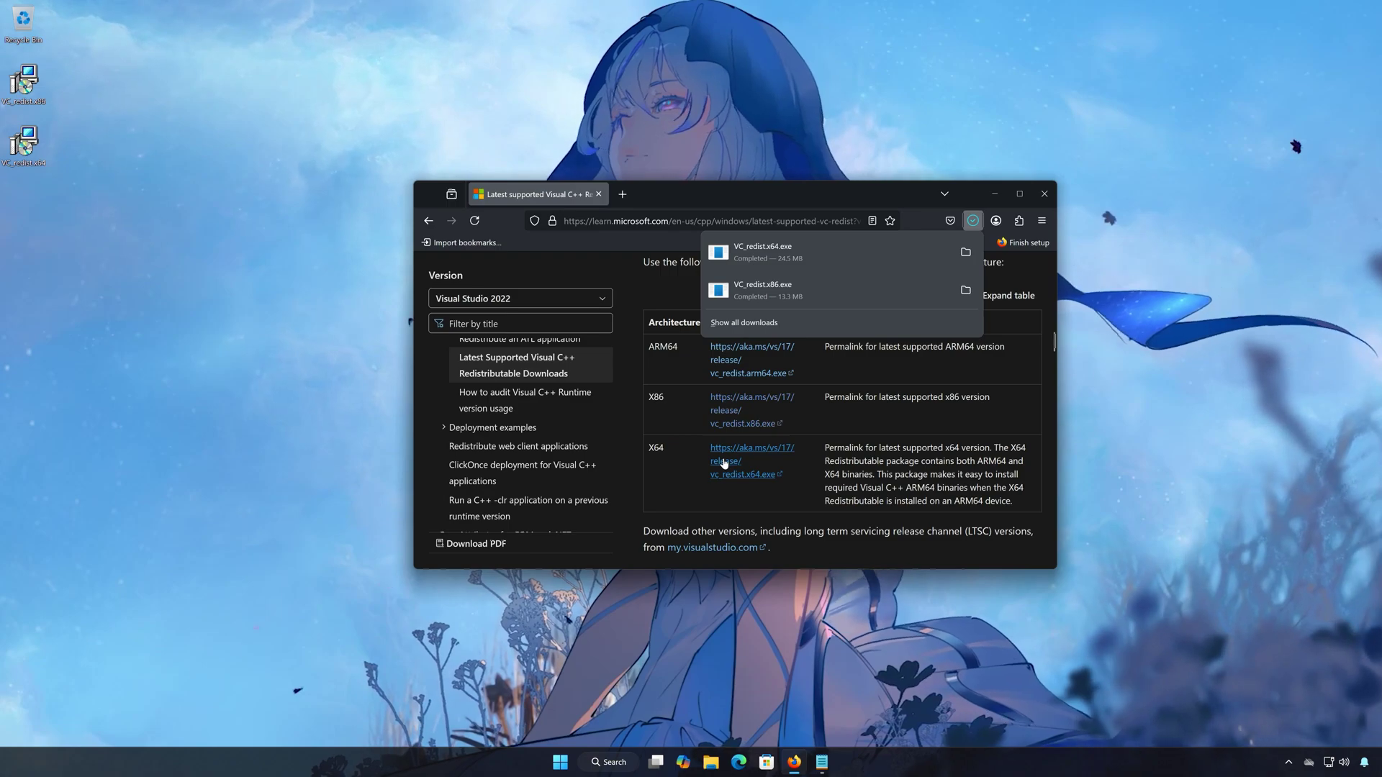
Step: Close the browser and install the Microsoft Visual C++ 2015-2022 Redistributable (x86) from the desktop, accepting the license terms and allowing device changes
click(1045, 194)
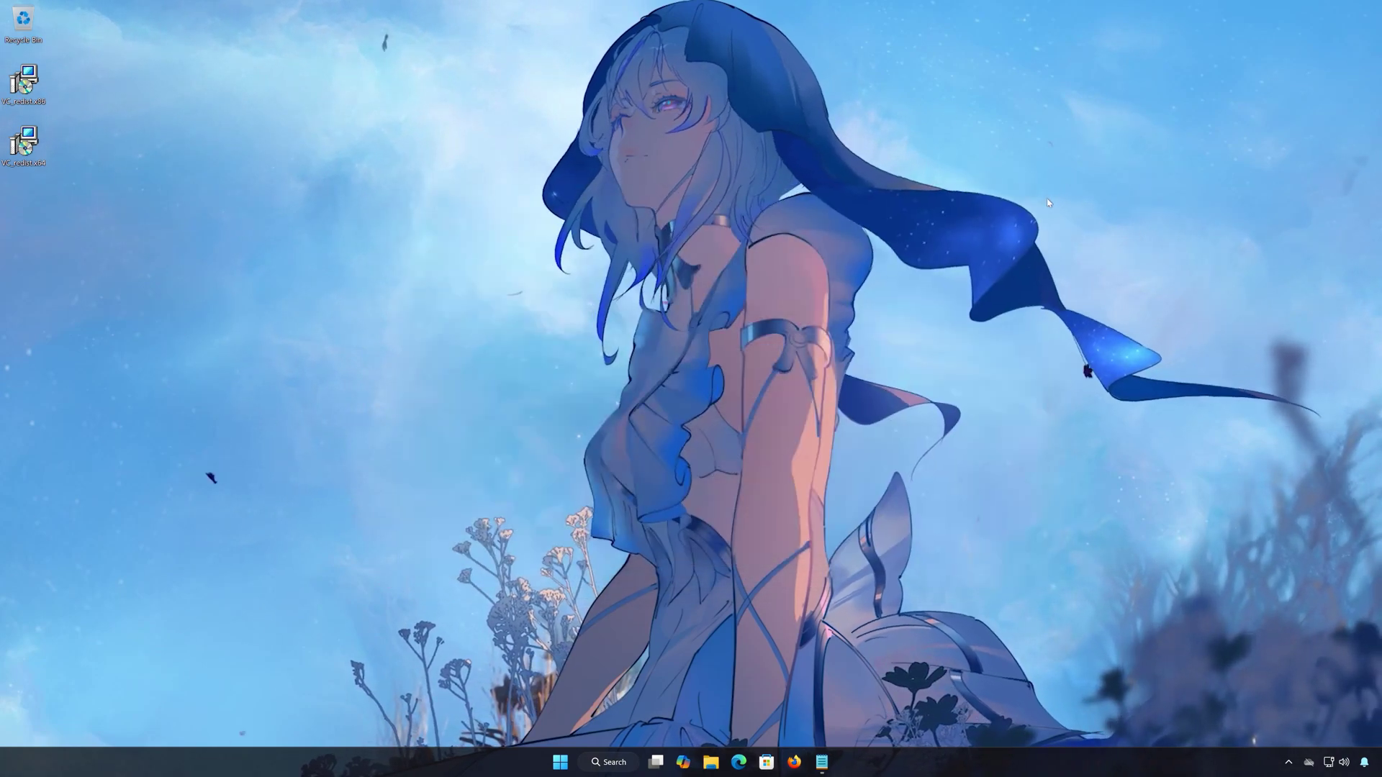
double_click(26, 86)
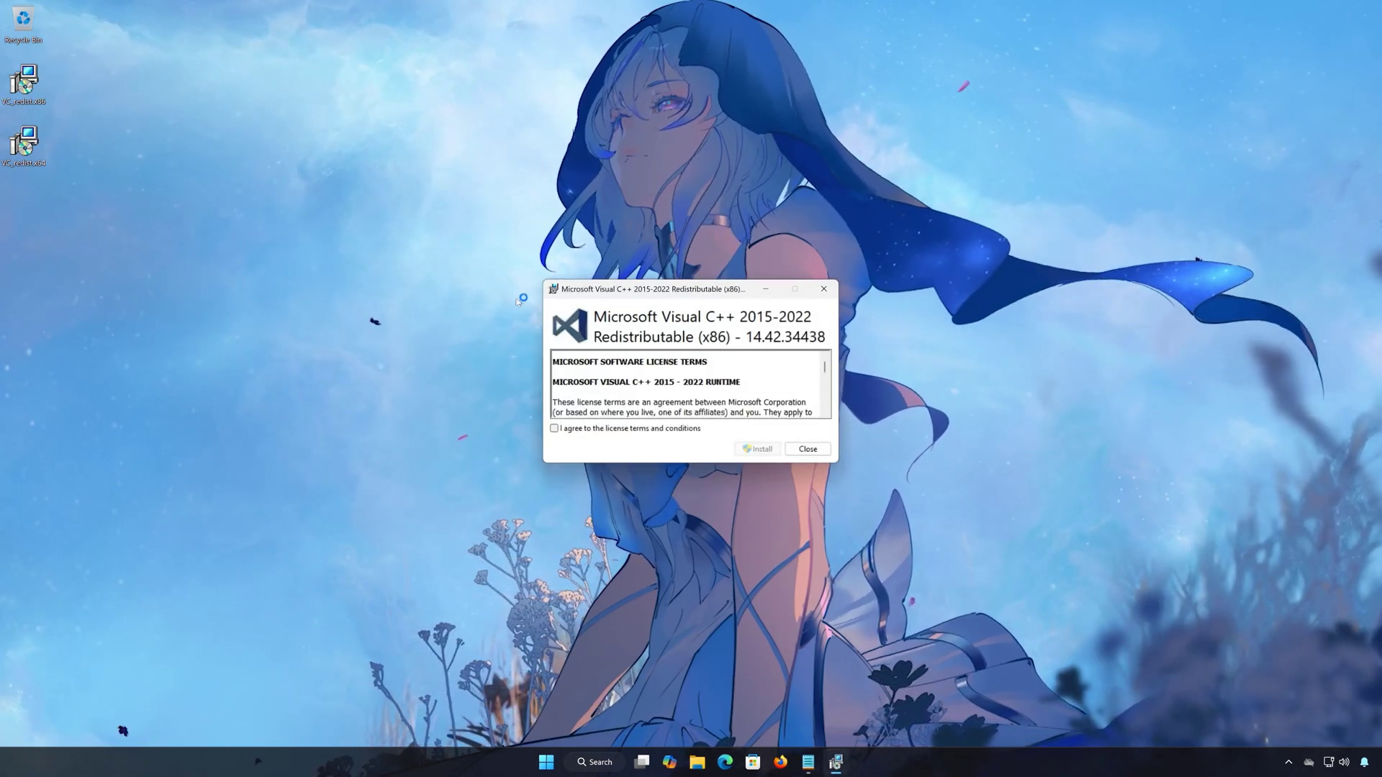
click(554, 429)
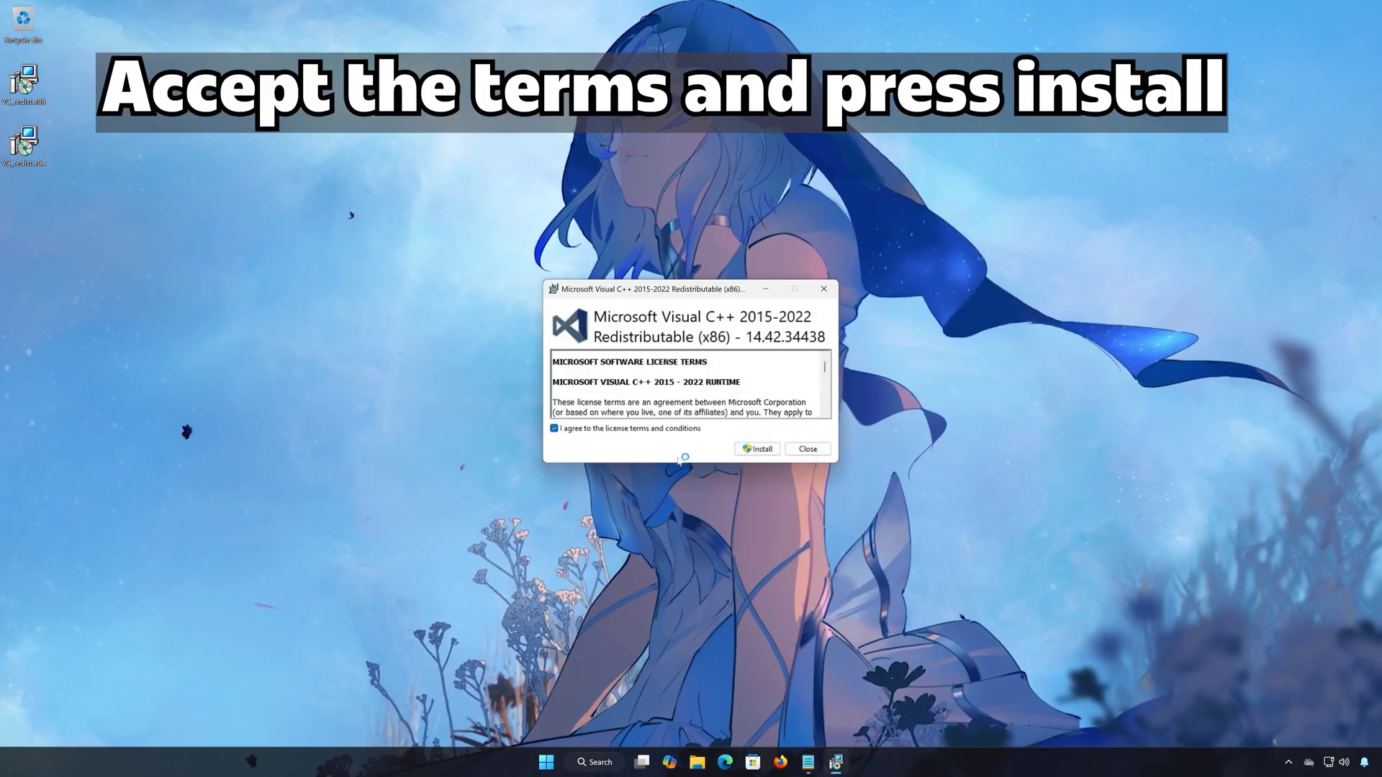
click(754, 449)
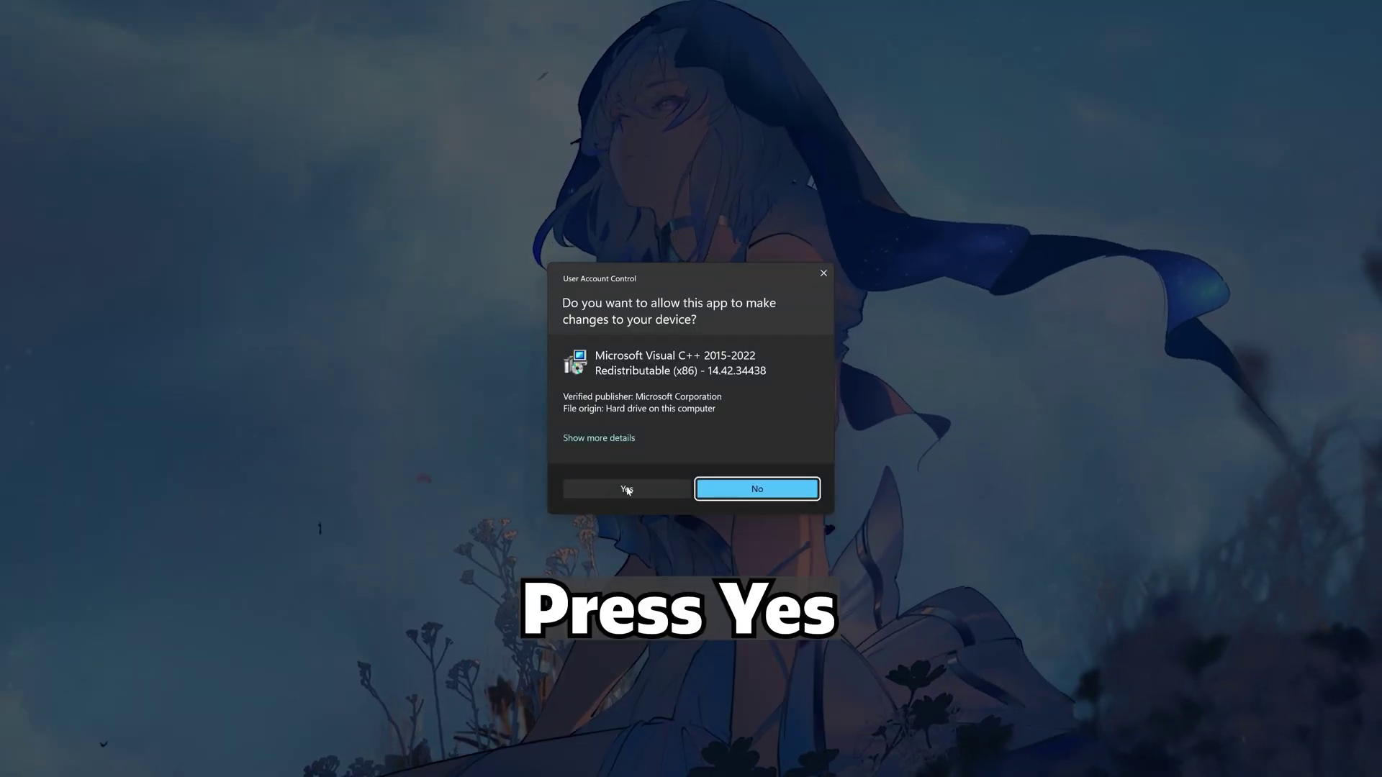
click(626, 490)
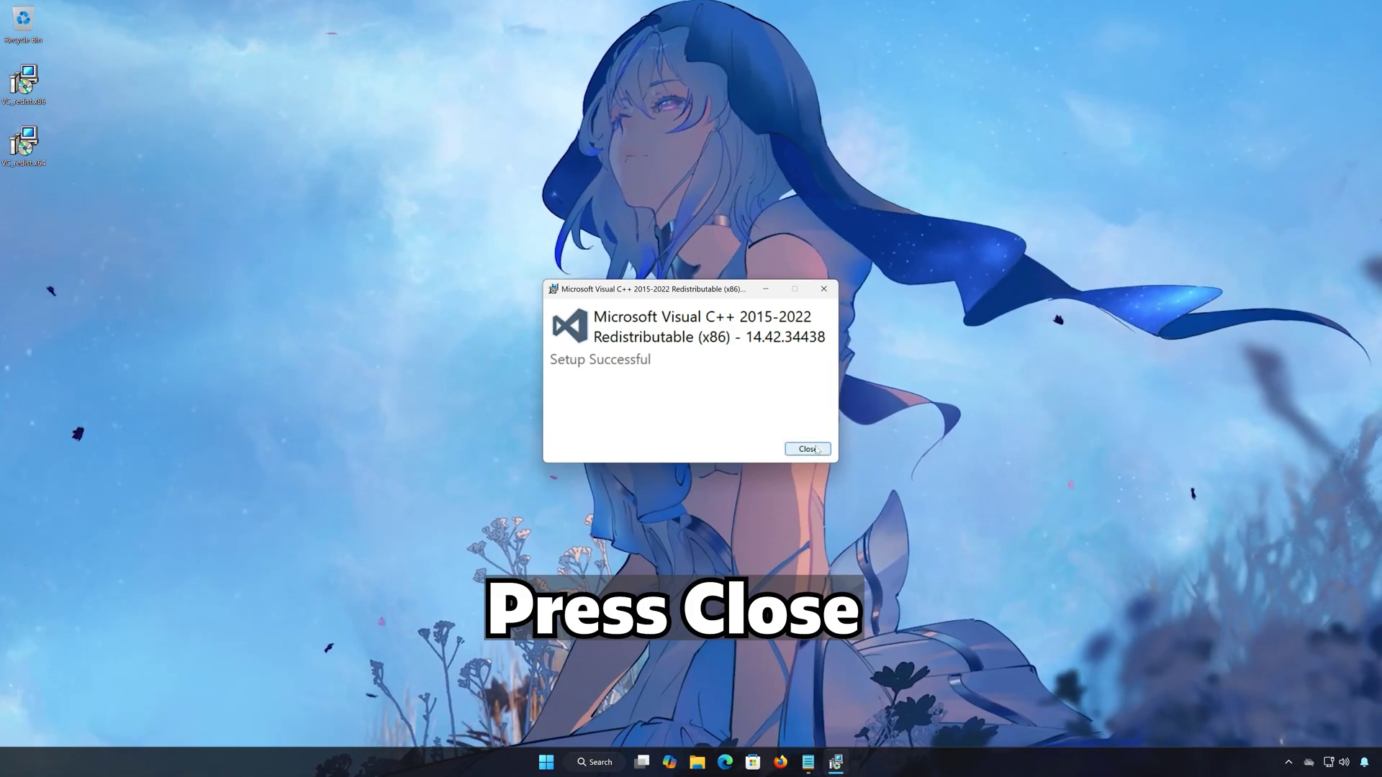
click(816, 450)
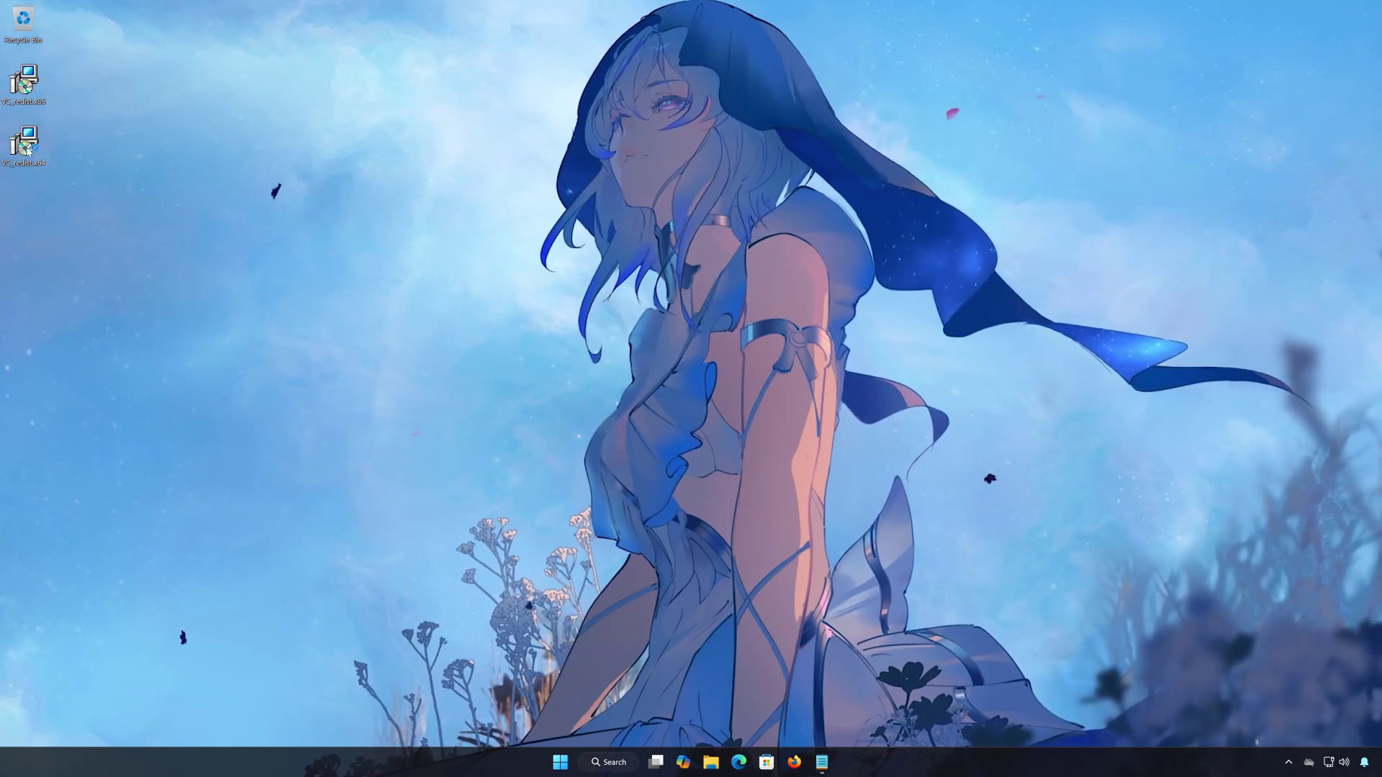
Step: Install the Microsoft Visual C++ 2015-2022 Redistributable (x64) from the desktop, agreeing to the license terms and allowing device changes
double_click(27, 149)
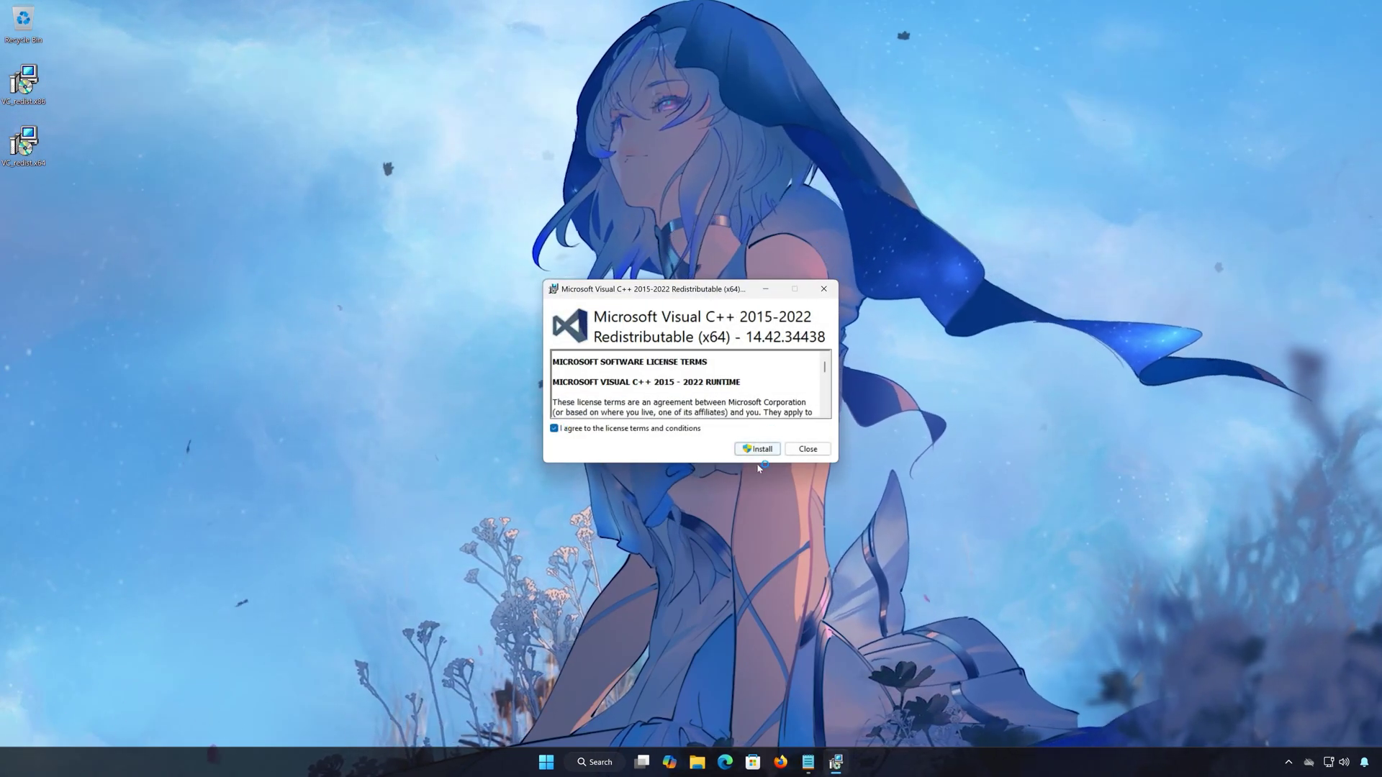
click(760, 449)
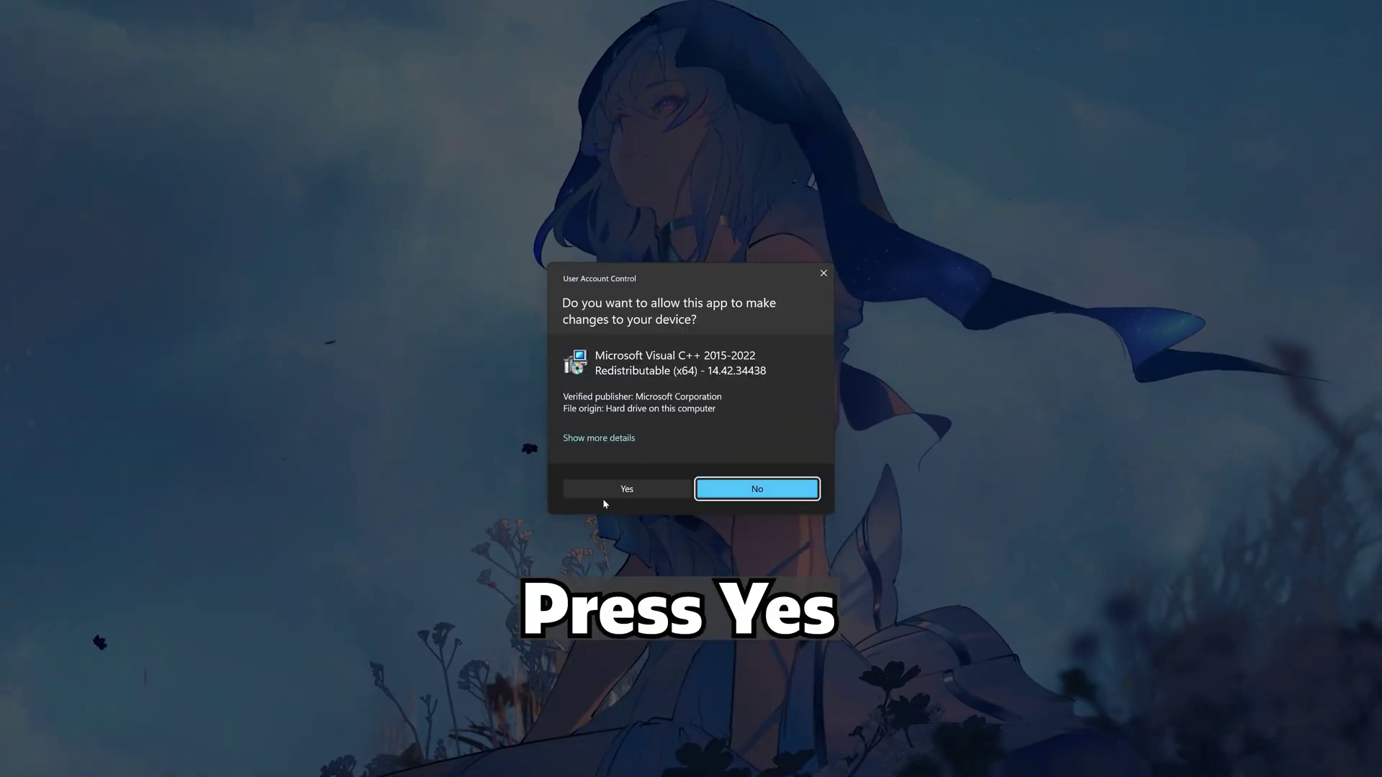
click(623, 492)
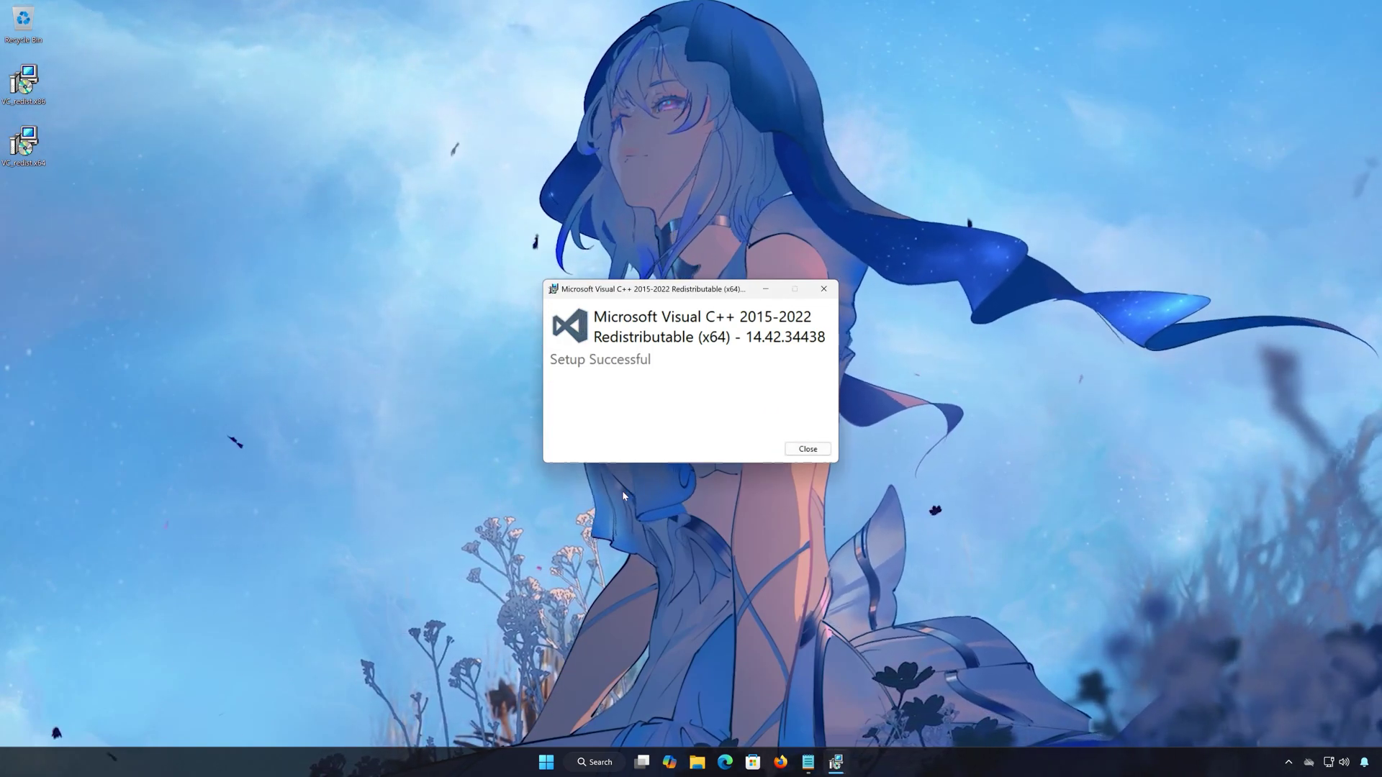
click(808, 449)
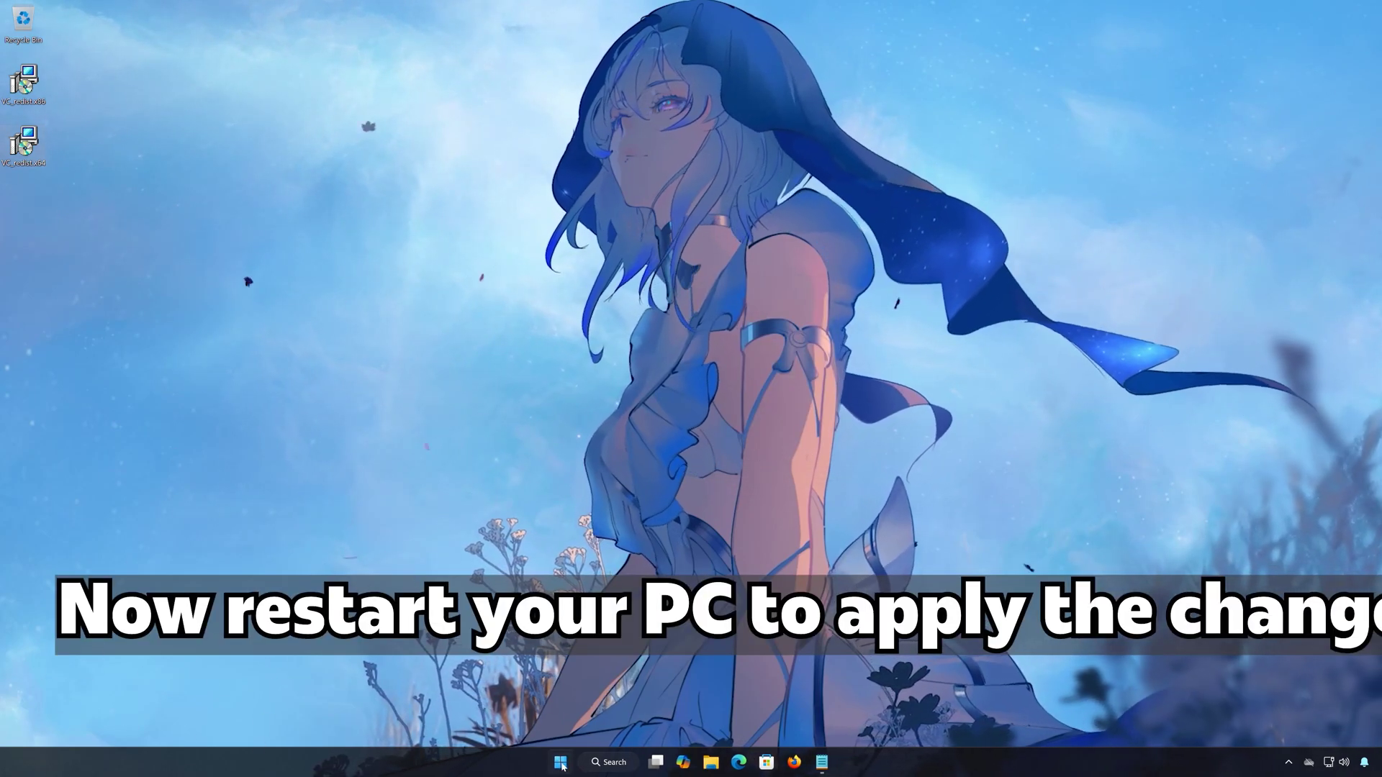
Step: Restart the PC to apply the redistributable installations
key(super)
click(846, 718)
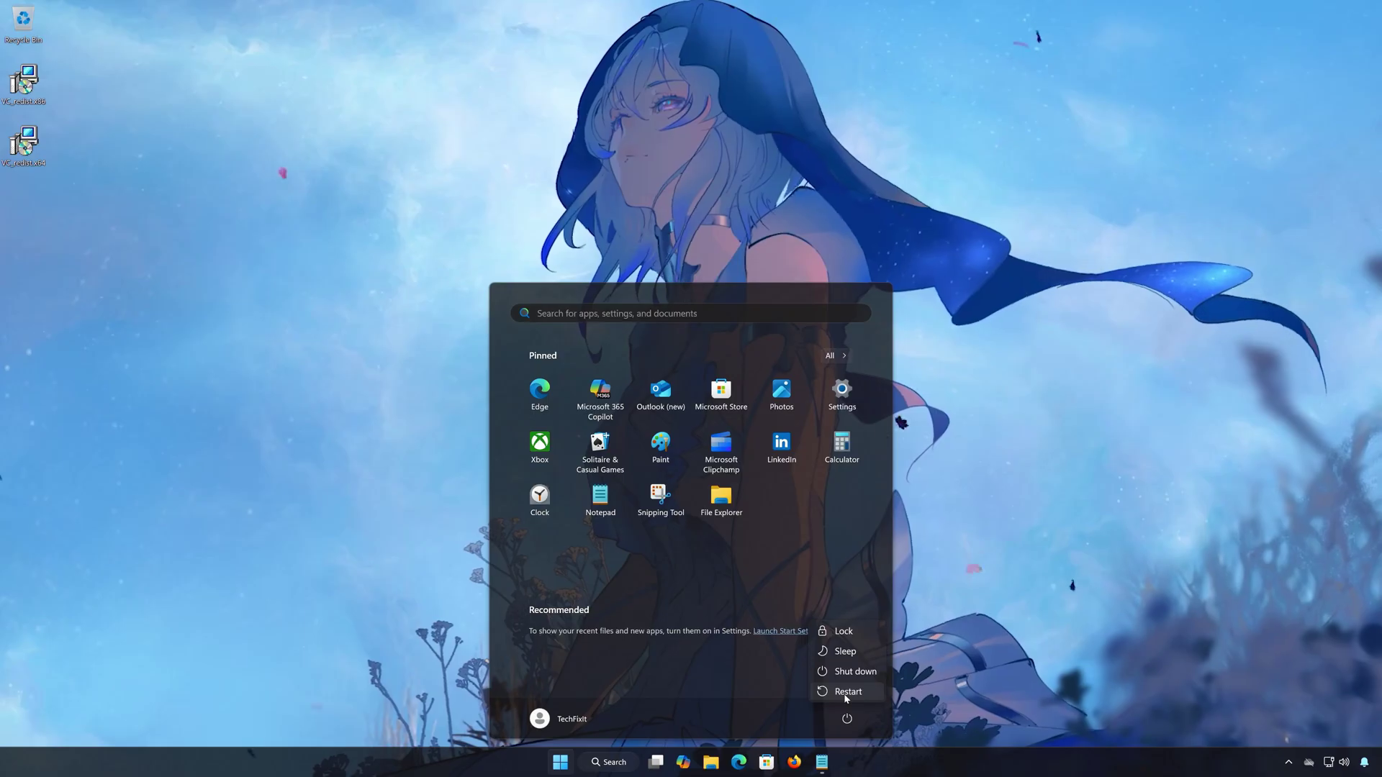
click(845, 694)
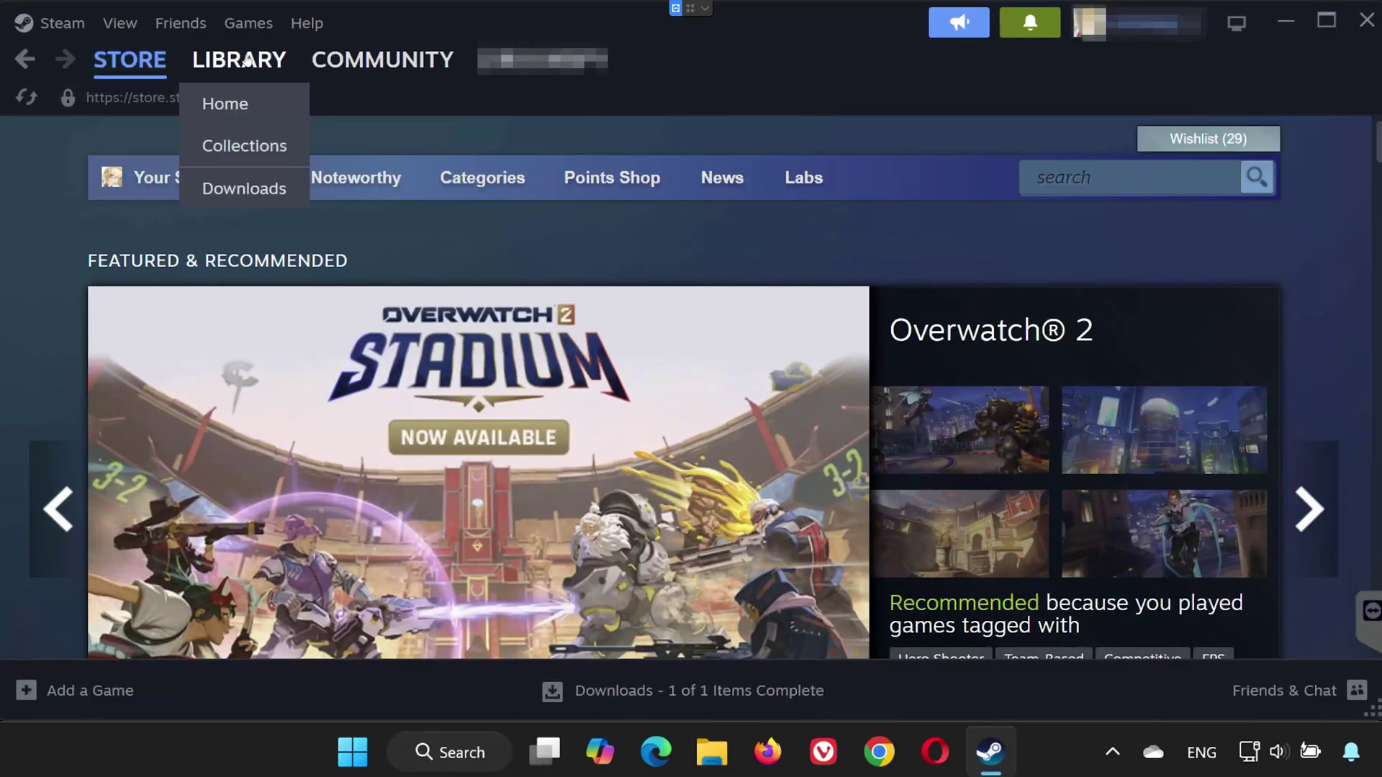
Step: Verify the integrity of the installed game files for Wuthering Waves in the Steam library
click(247, 61)
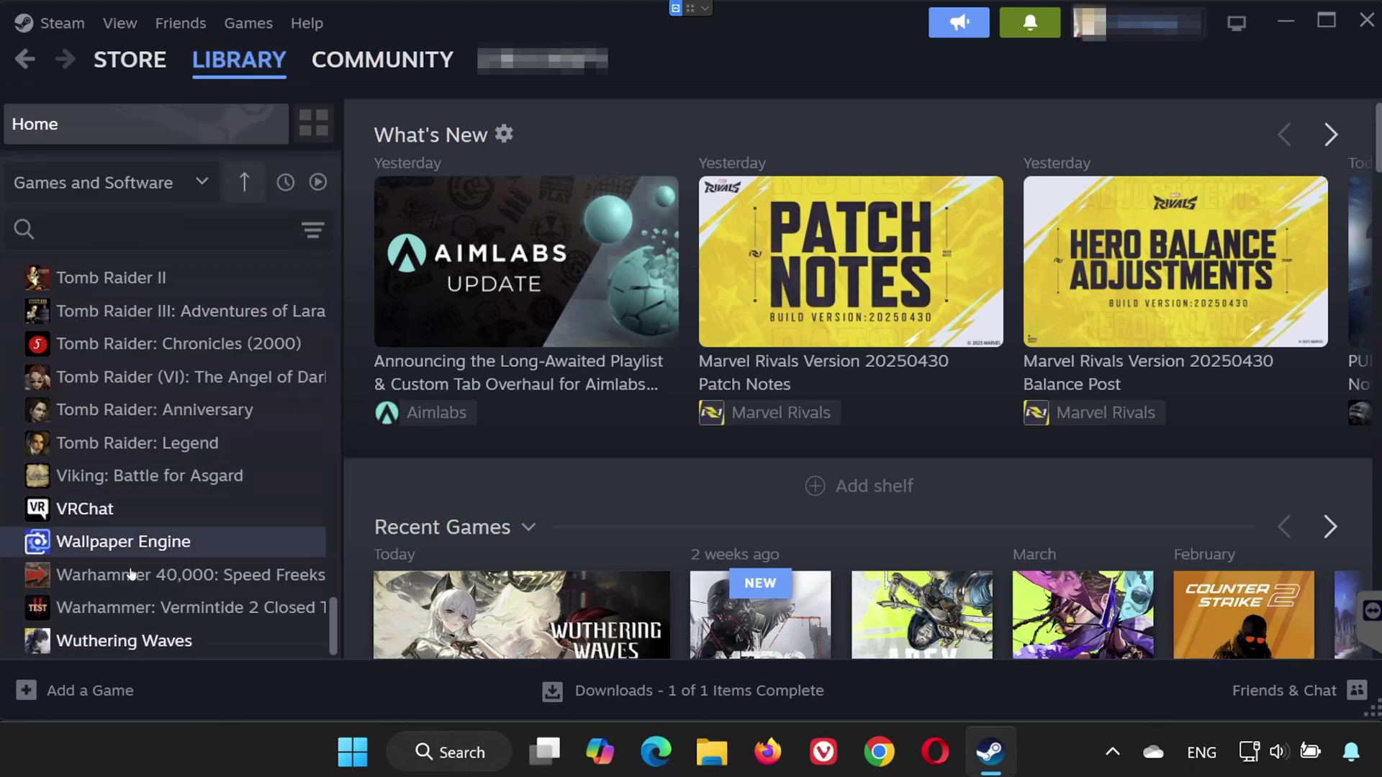
right_click(140, 651)
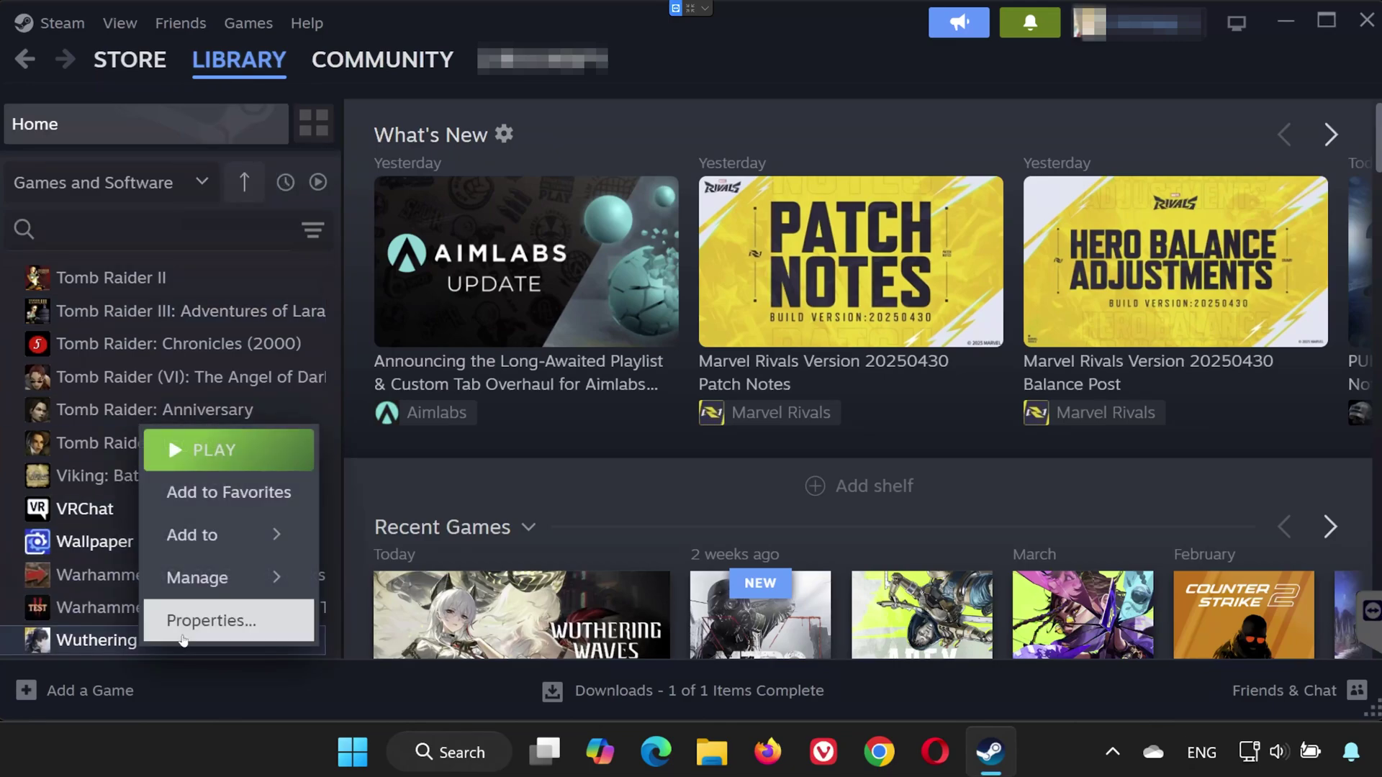
click(225, 621)
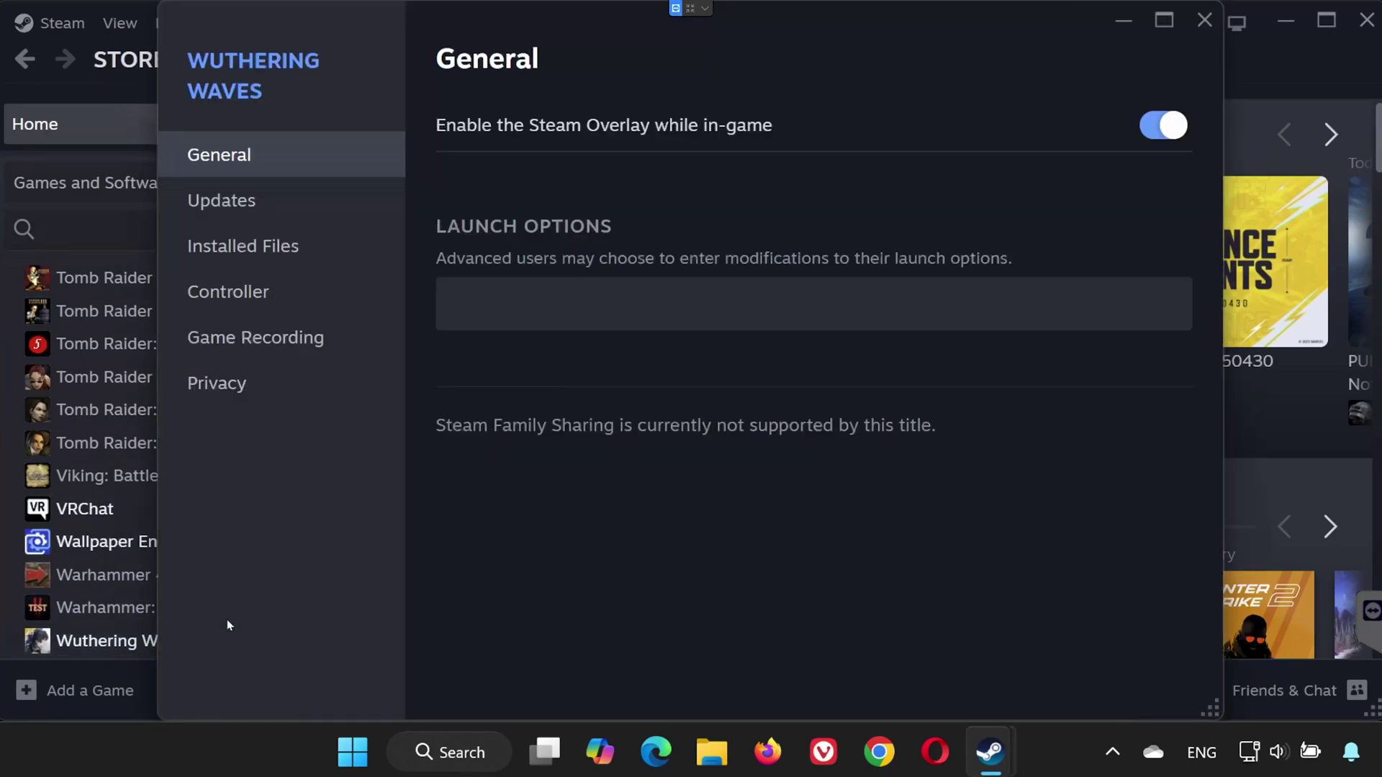
click(300, 238)
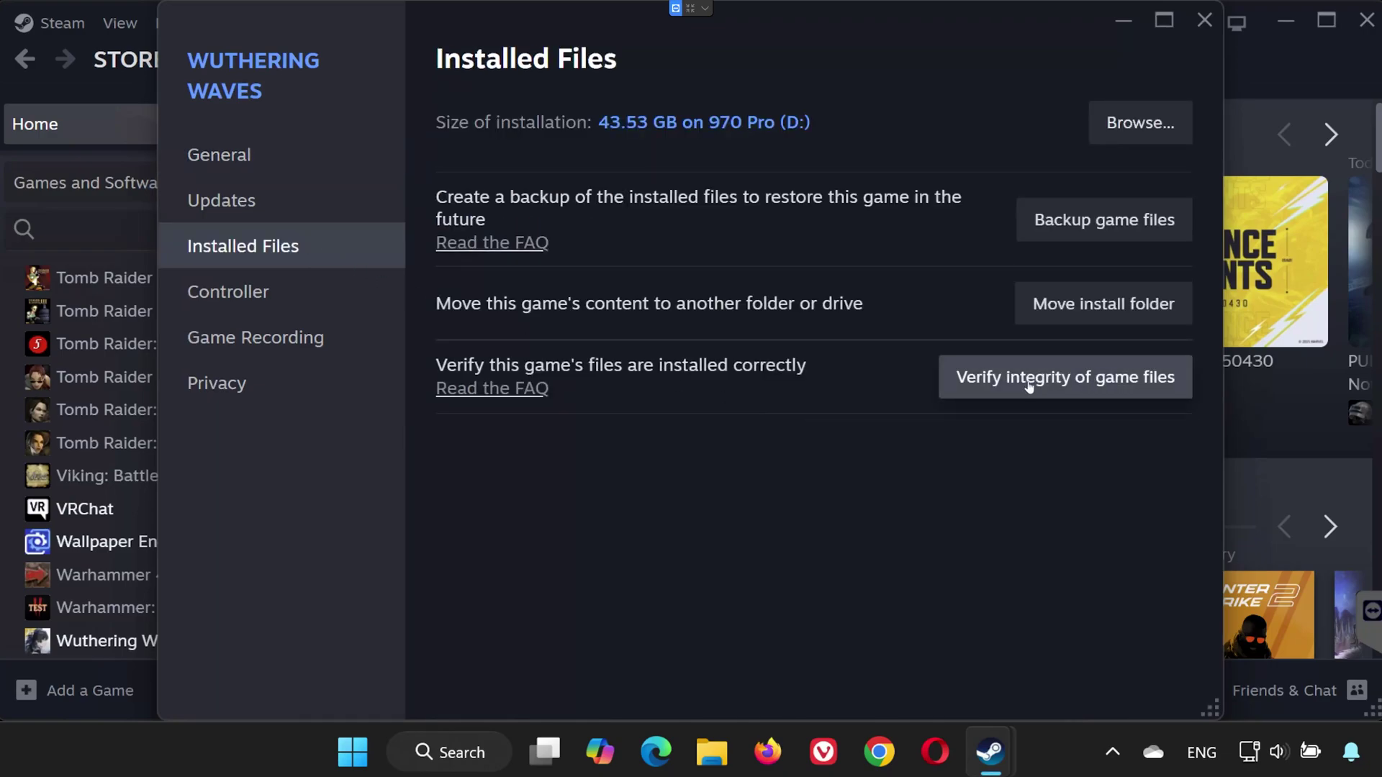
click(1066, 379)
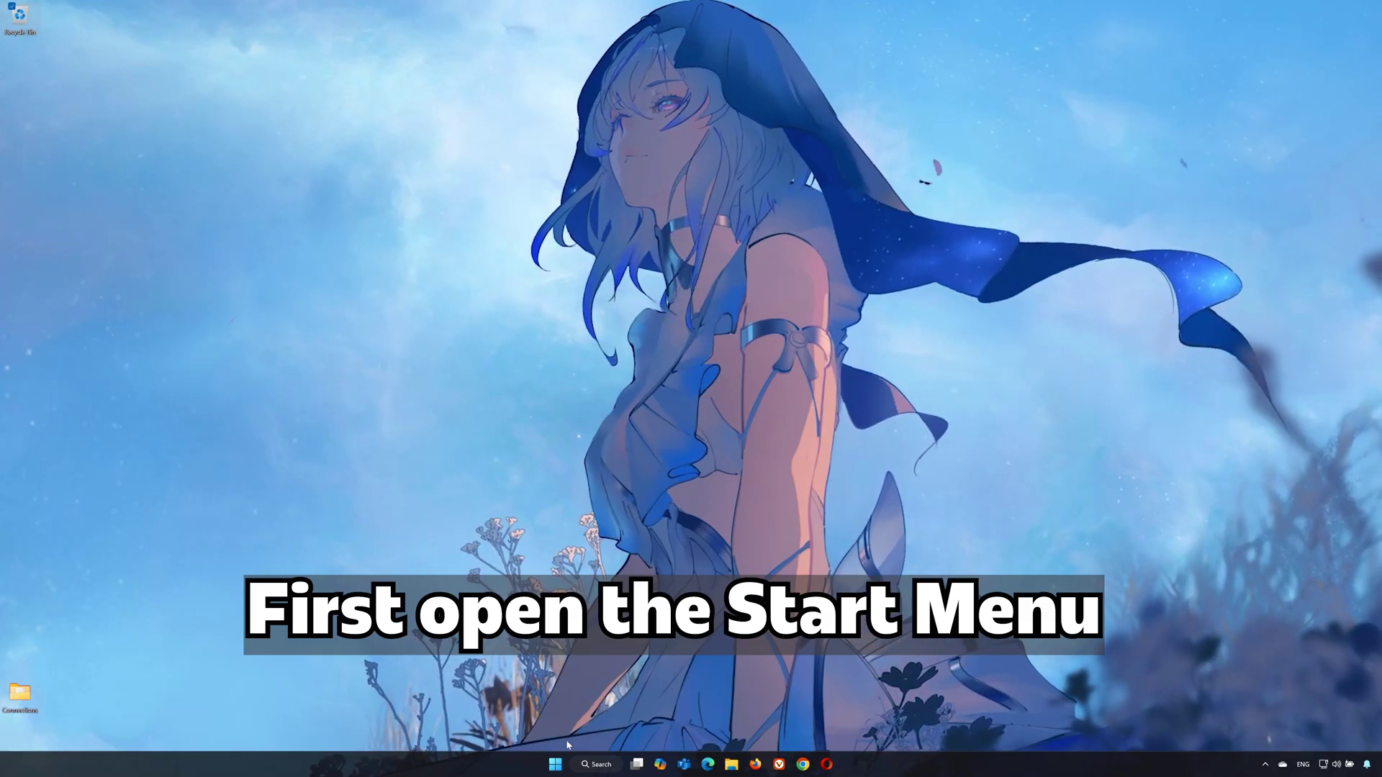
Step: Find and open Device Manager, and move its window to the middle of the desktop
click(558, 765)
text(device manager)
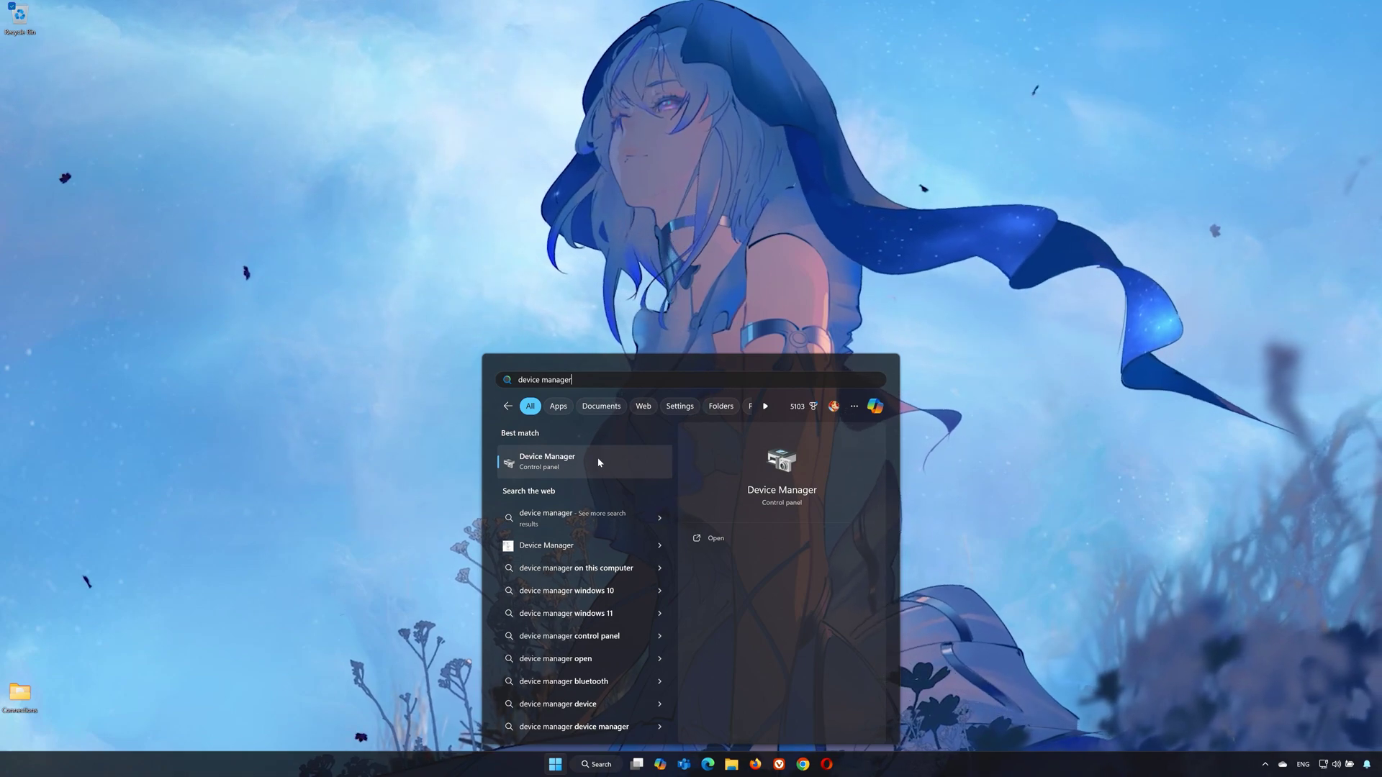
click(599, 462)
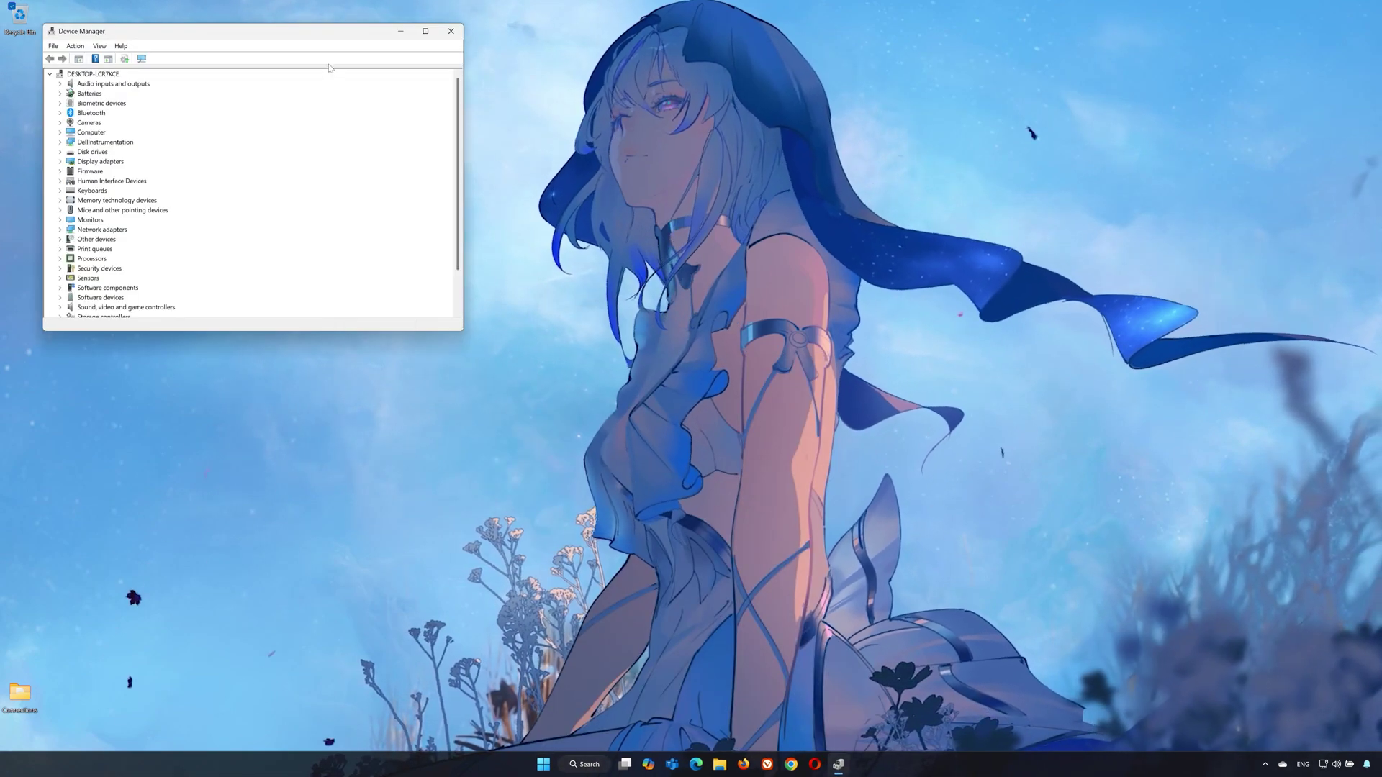
drag(322, 38, 759, 196)
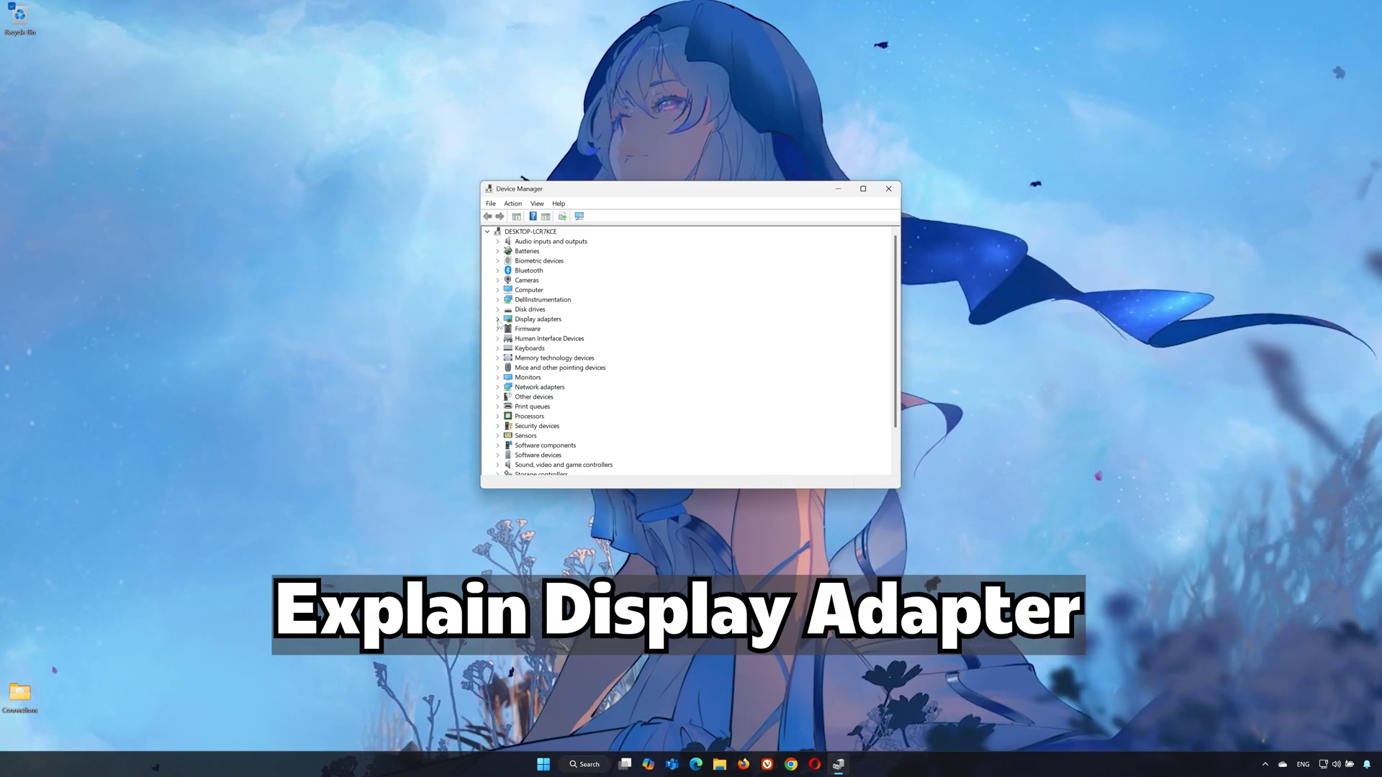
Step: Show the driver properties of the NVIDIA GeForce RTX 2060 with Max-Q Design display adapter
click(497, 319)
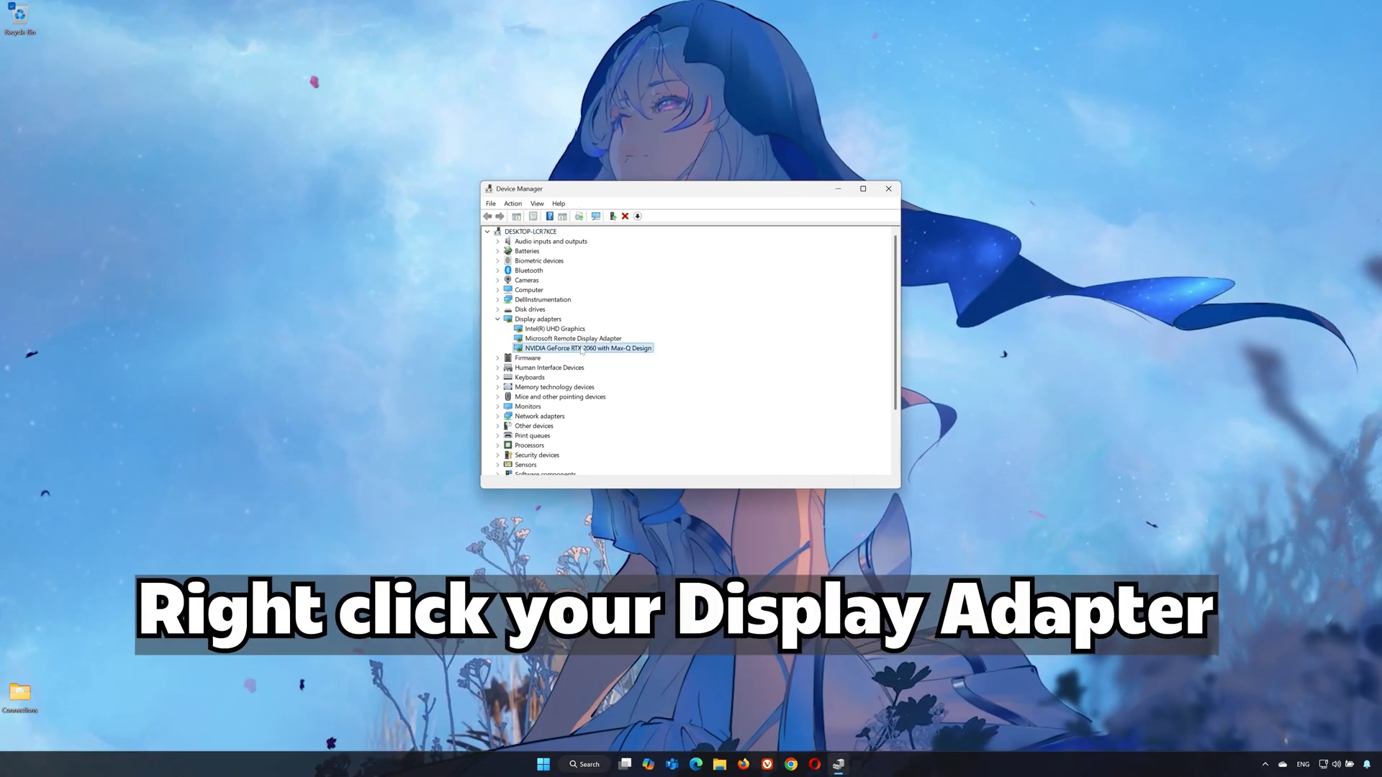
right_click(581, 349)
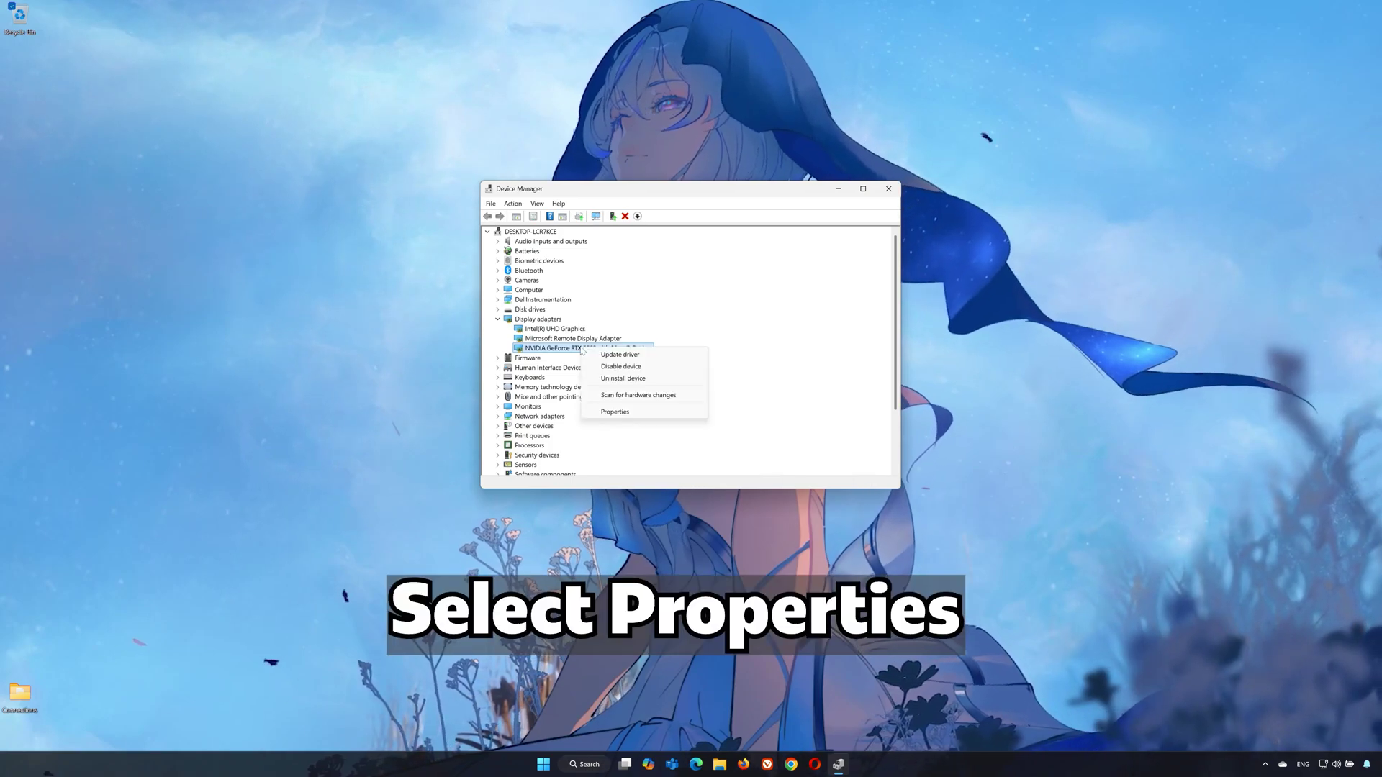
click(603, 415)
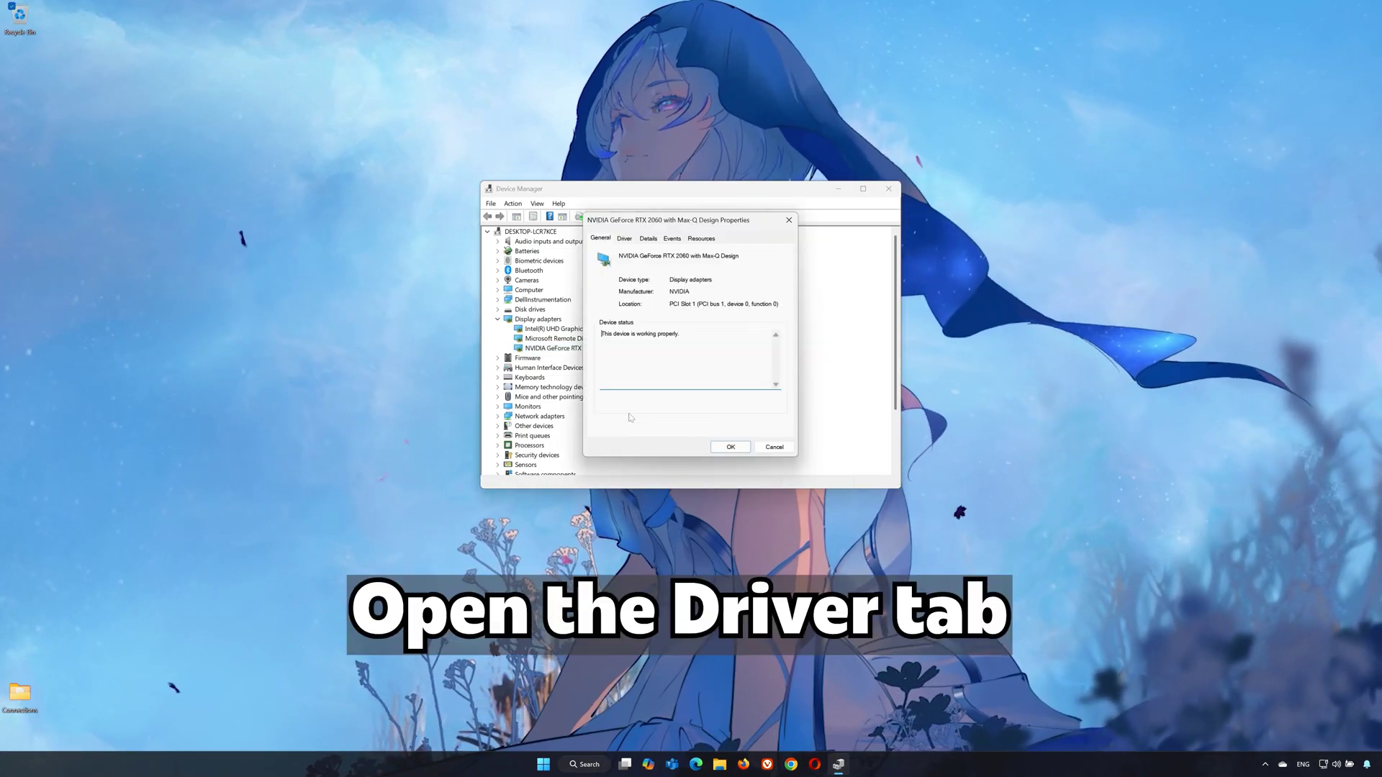
click(625, 241)
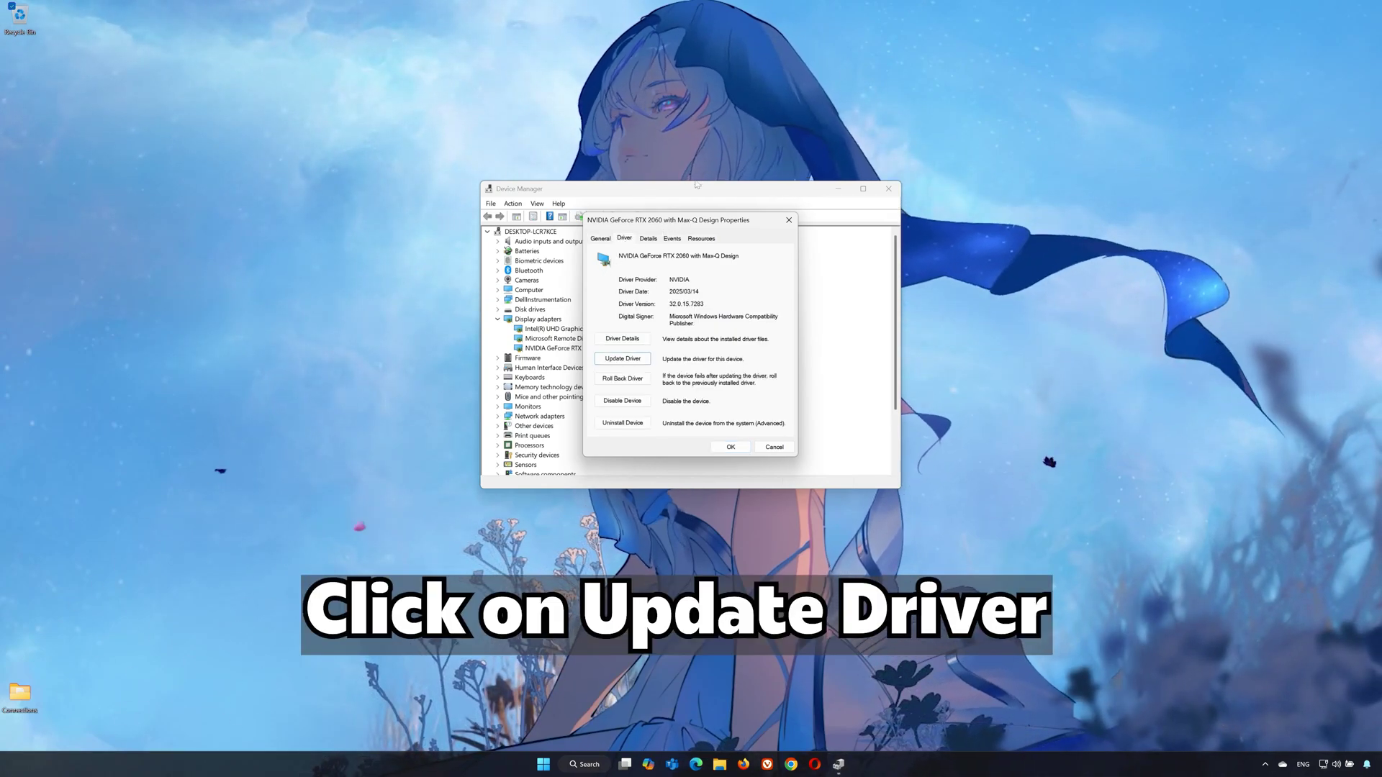
Step: Search automatically for an updated driver for the NVIDIA display adapter, and continue by checking for updates in Windows Update
click(624, 358)
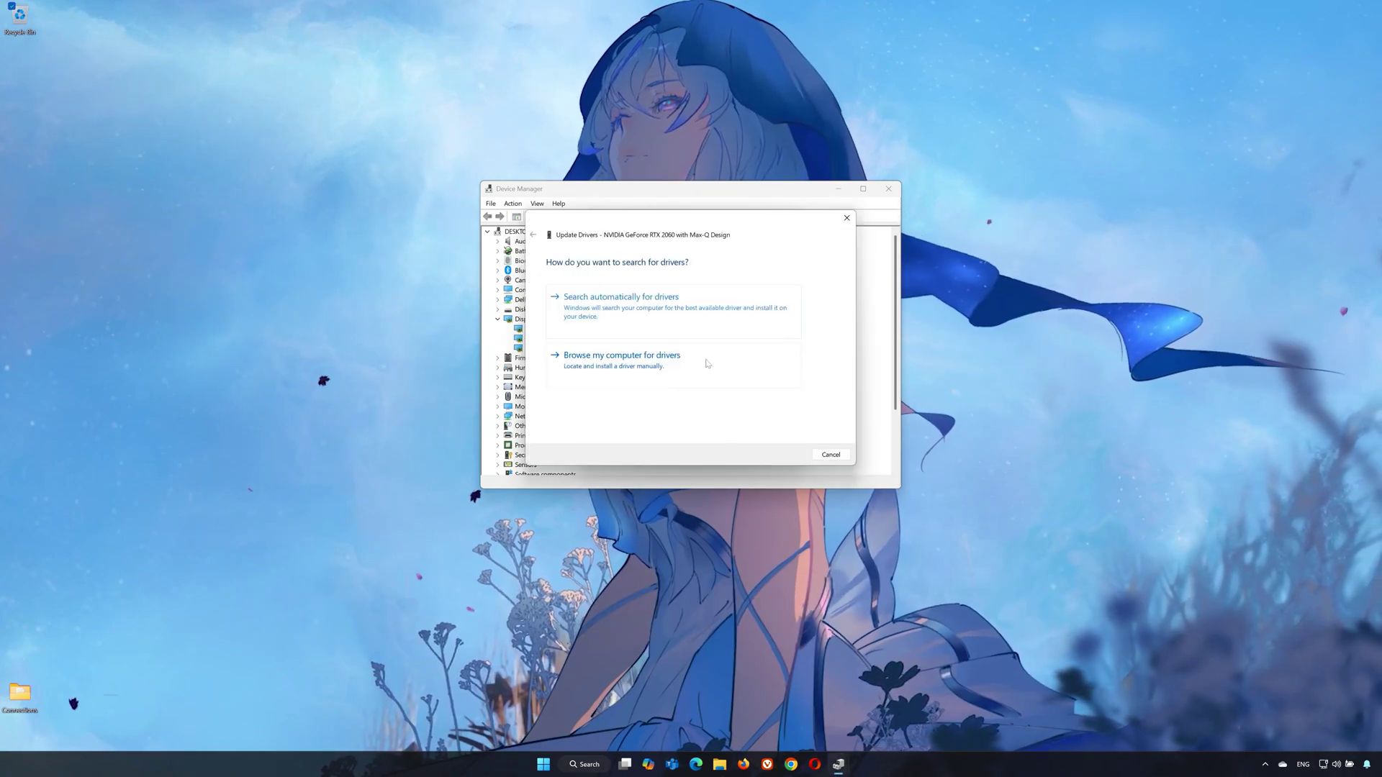
click(648, 317)
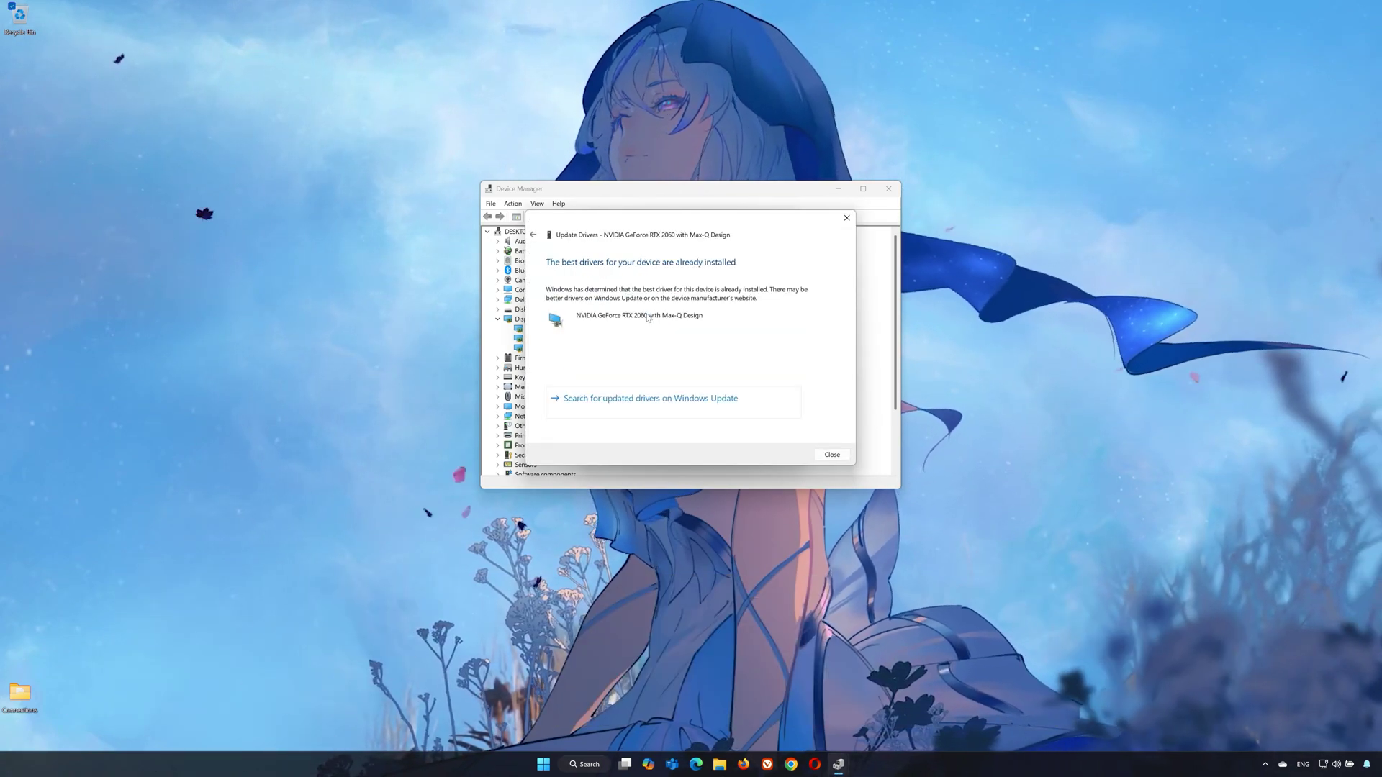
click(650, 403)
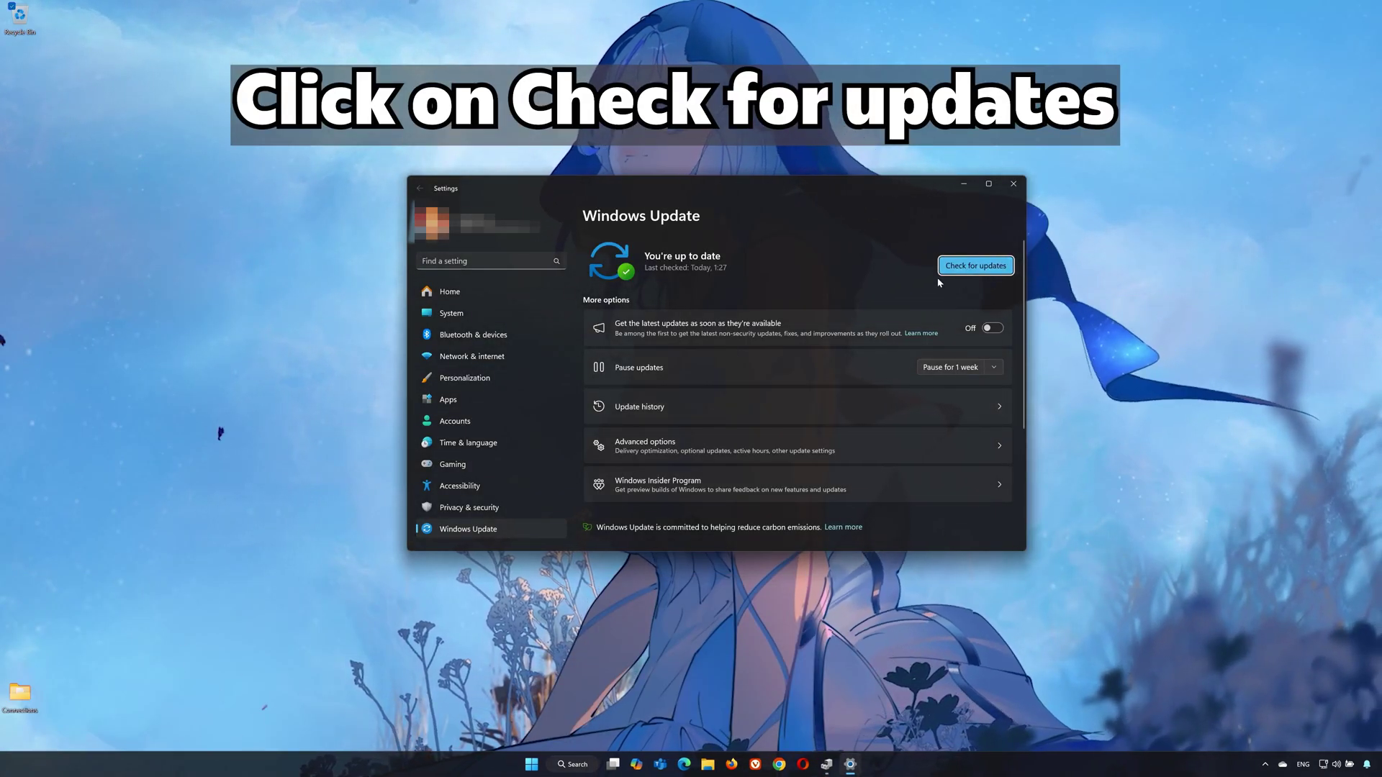
click(953, 266)
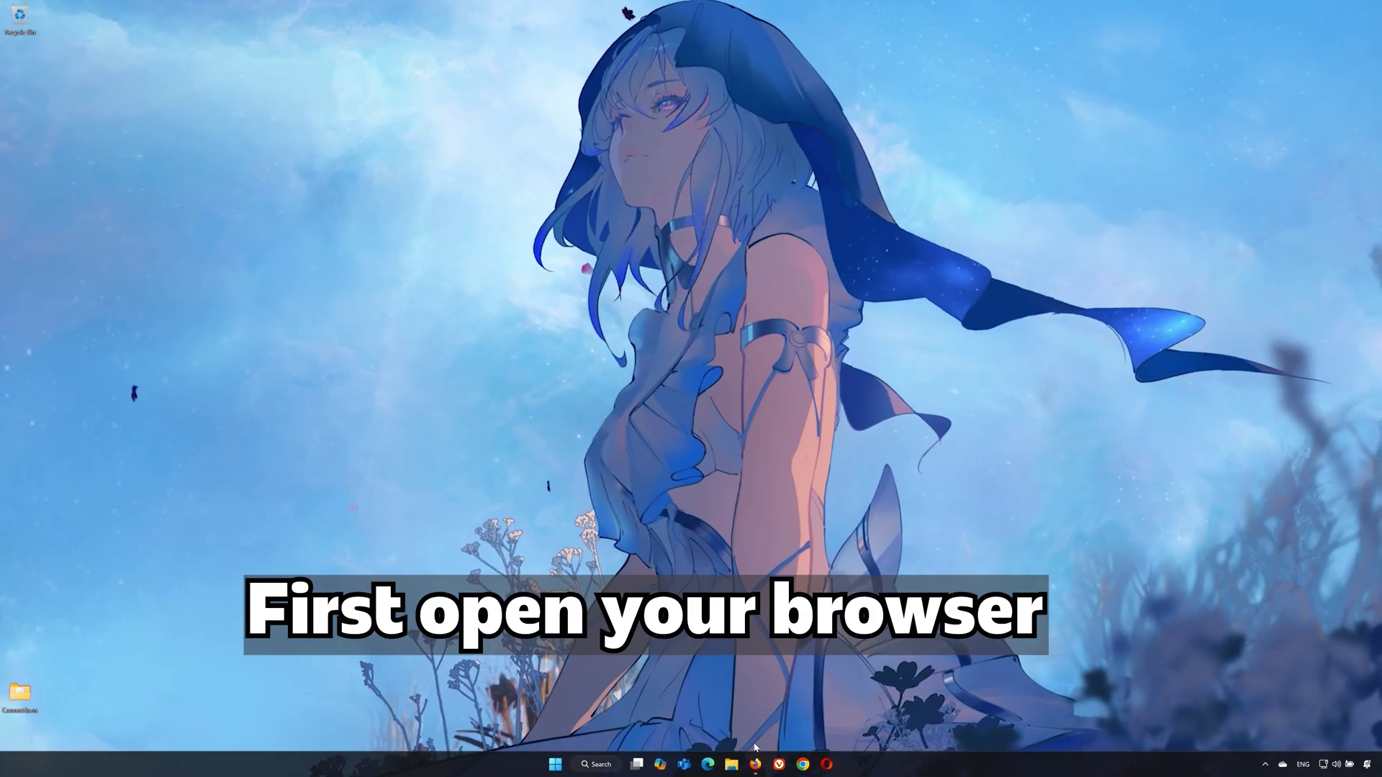
Step: Search the web in Firefox for "nvidia app download" and download the NVIDIA App installer from the NVIDIA site
click(755, 761)
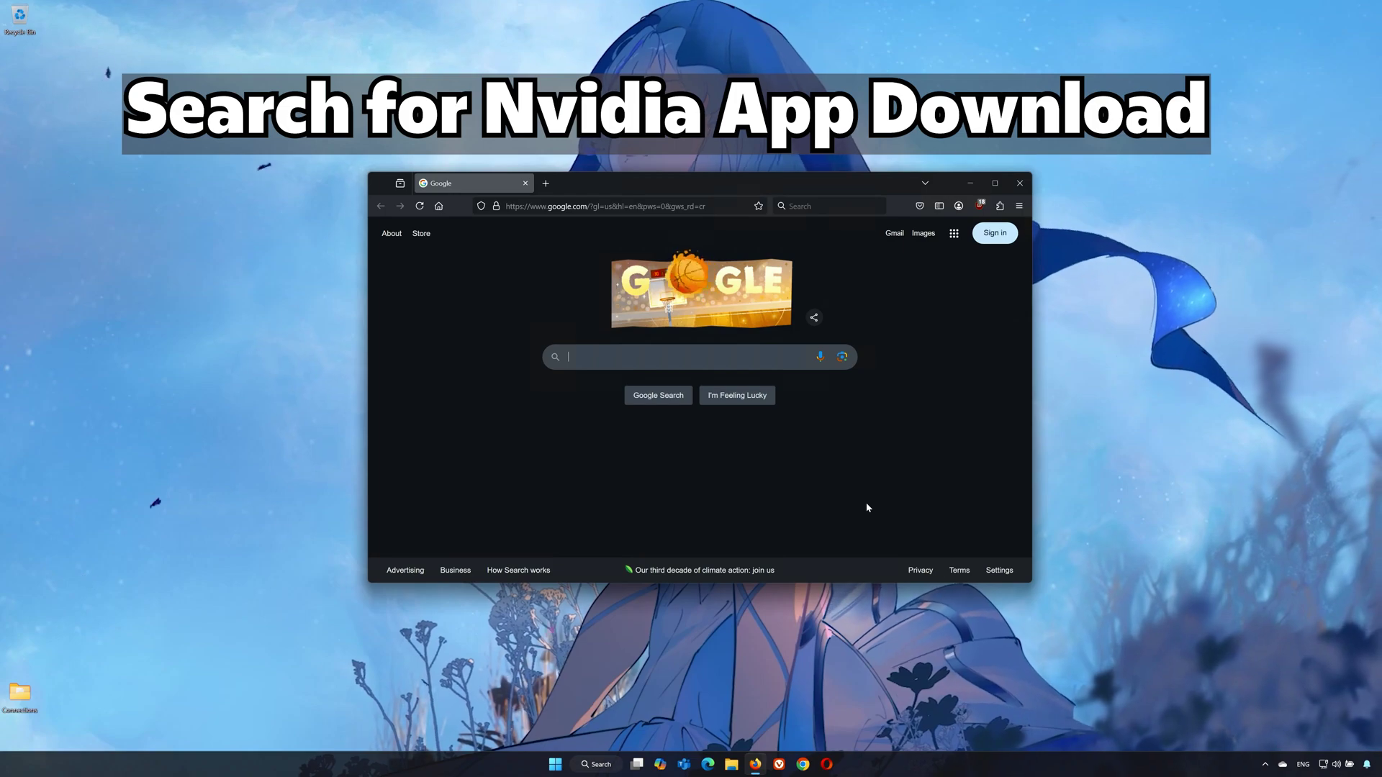
text(nvidia app)
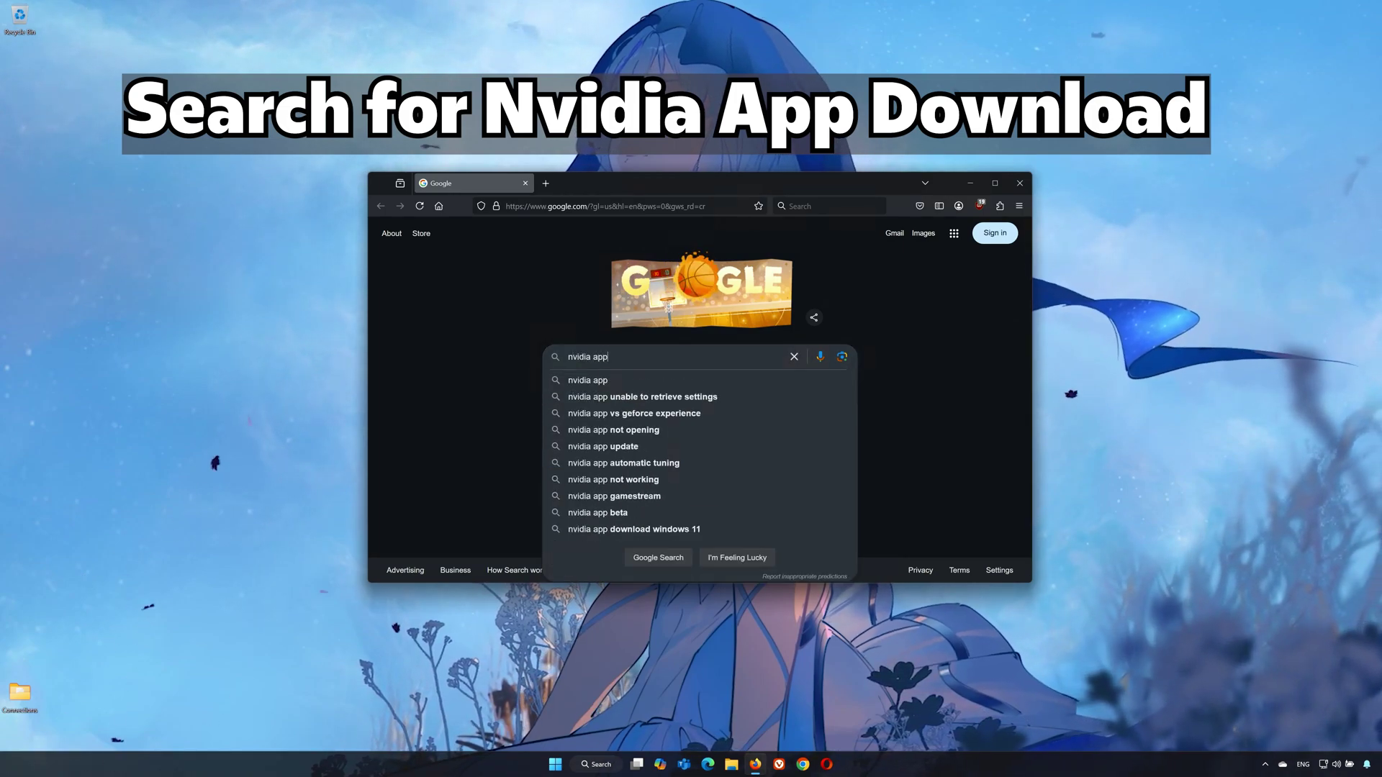
text( download)
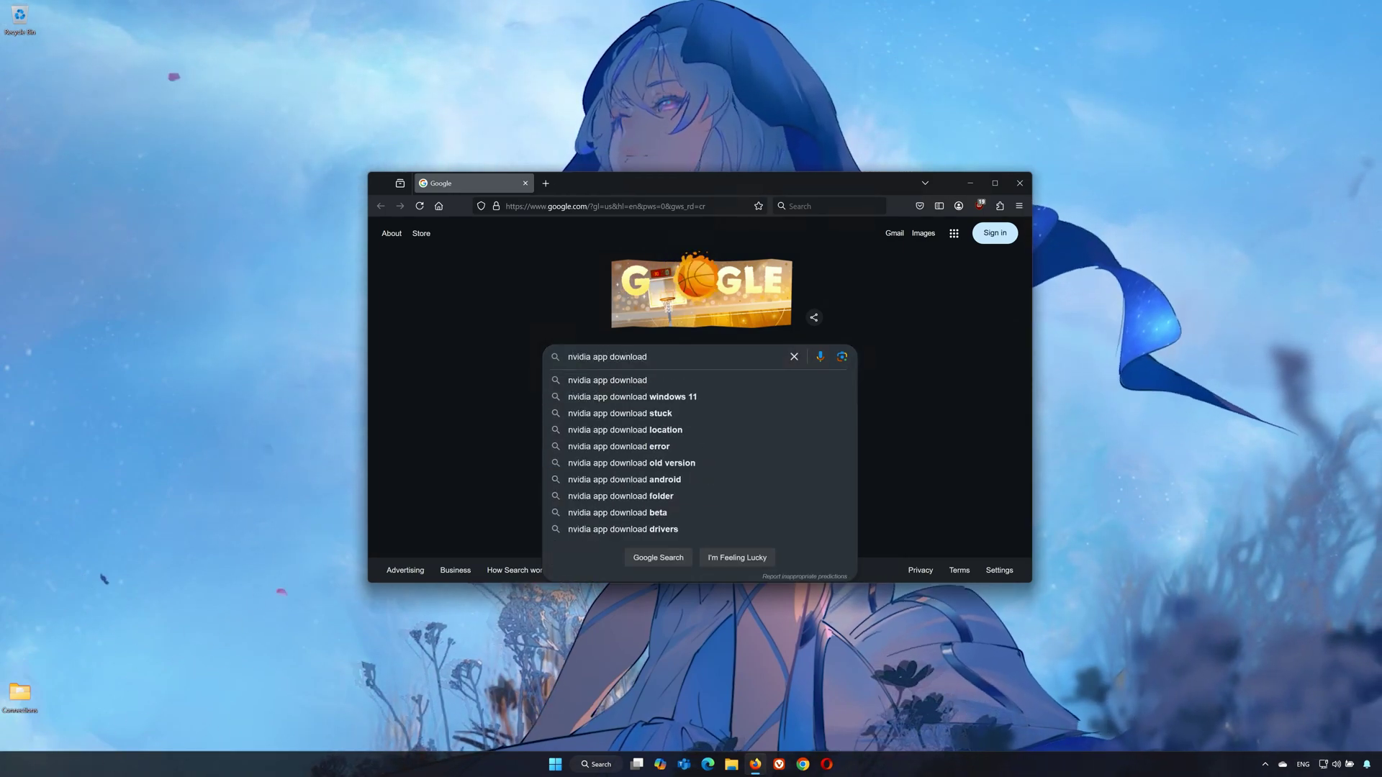
key(Return)
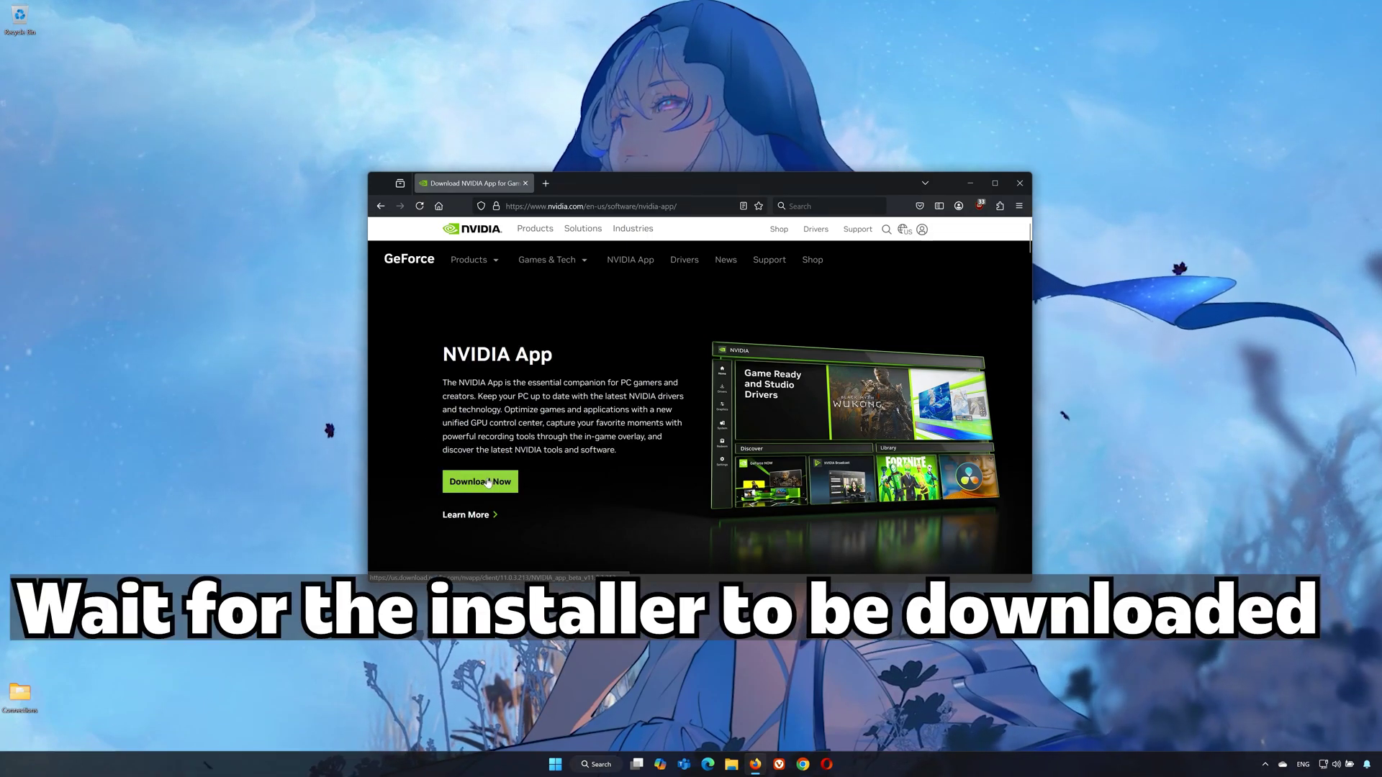
click(488, 483)
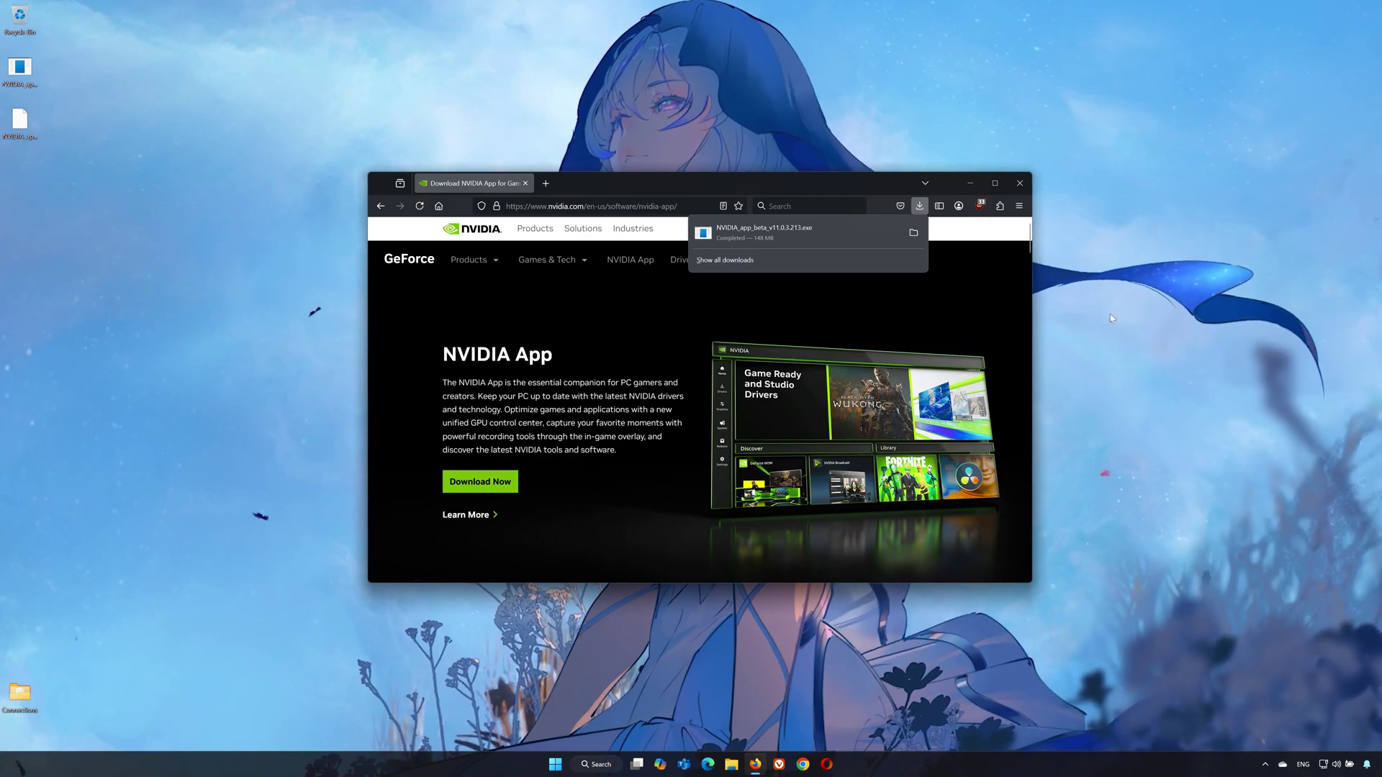
Step: Close the browser and install the NVIDIA App from the downloaded installer on the desktop, agreeing to its terms and dismissing the release highlights
click(1027, 183)
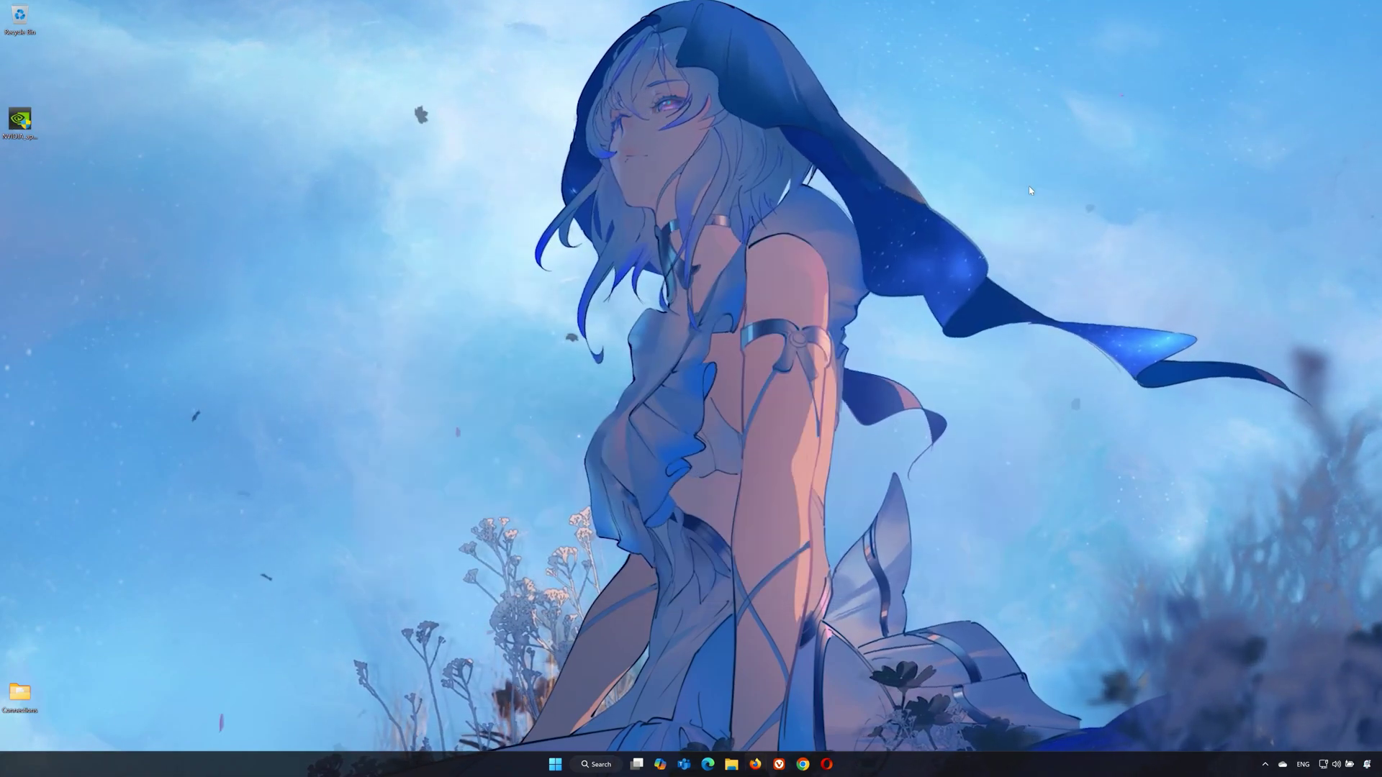
click(28, 133)
double_click(27, 133)
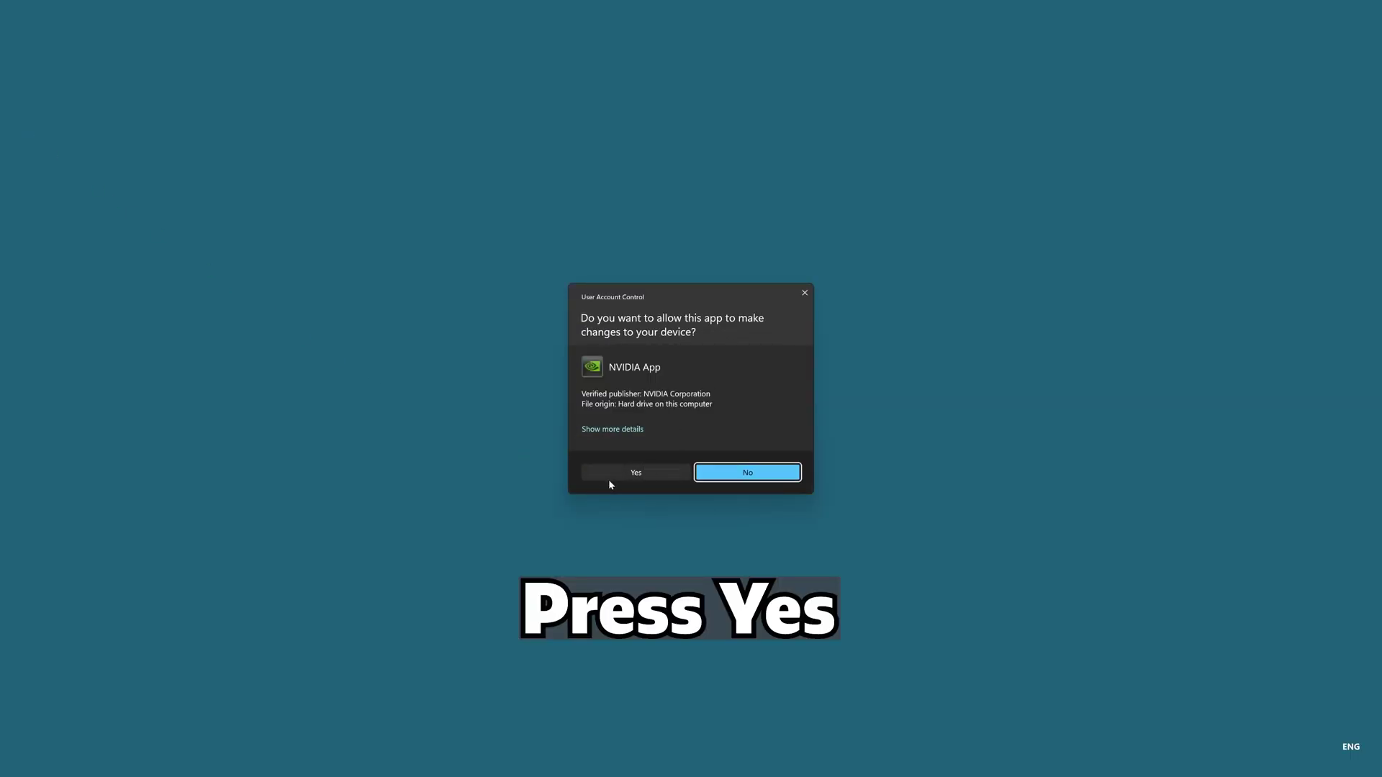
click(636, 473)
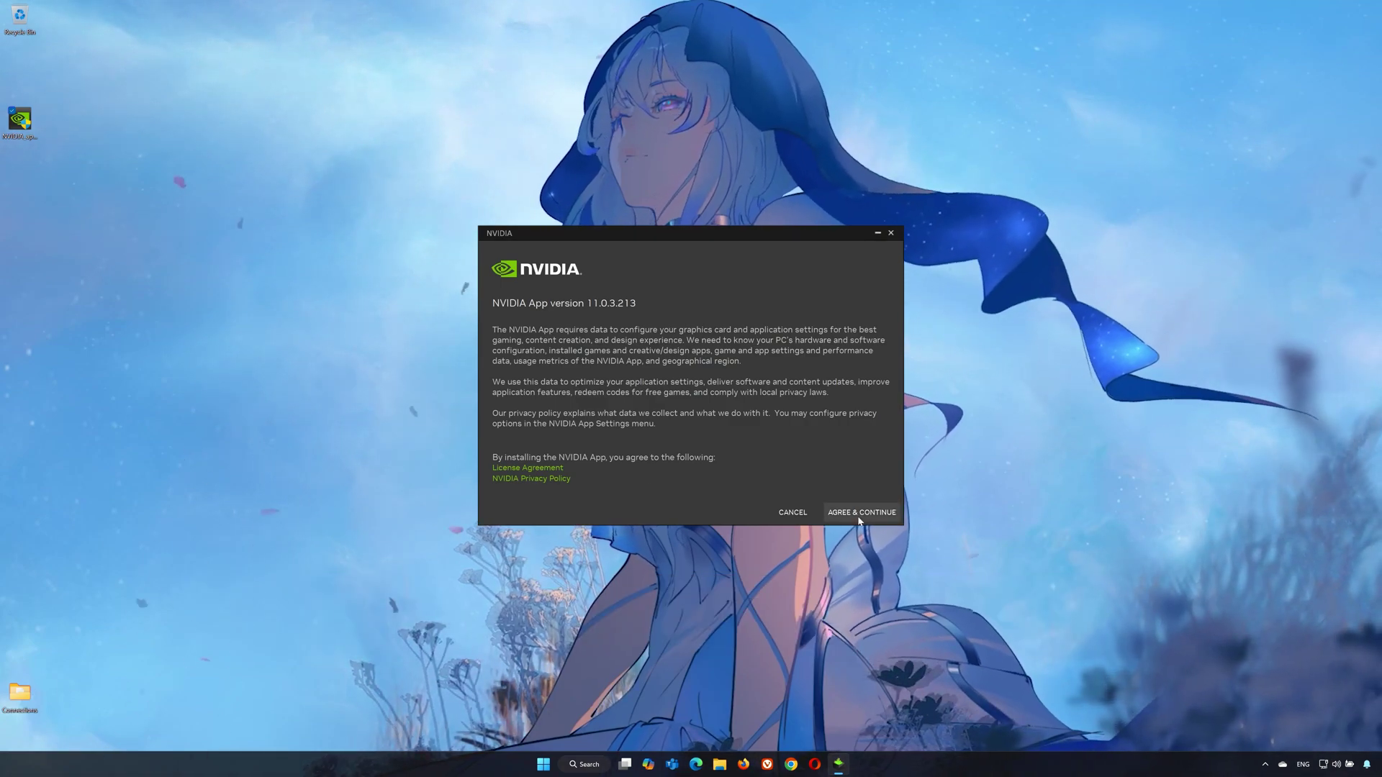
click(858, 515)
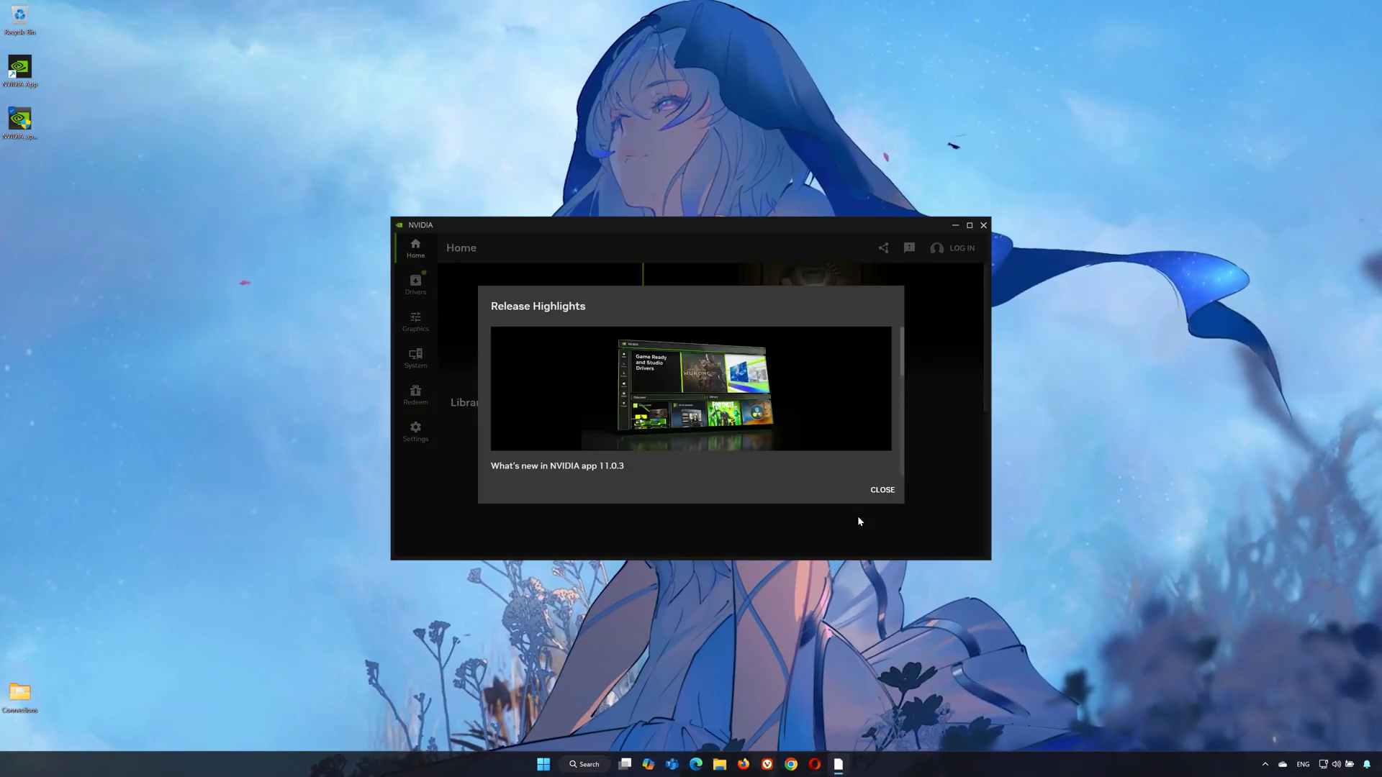
click(883, 489)
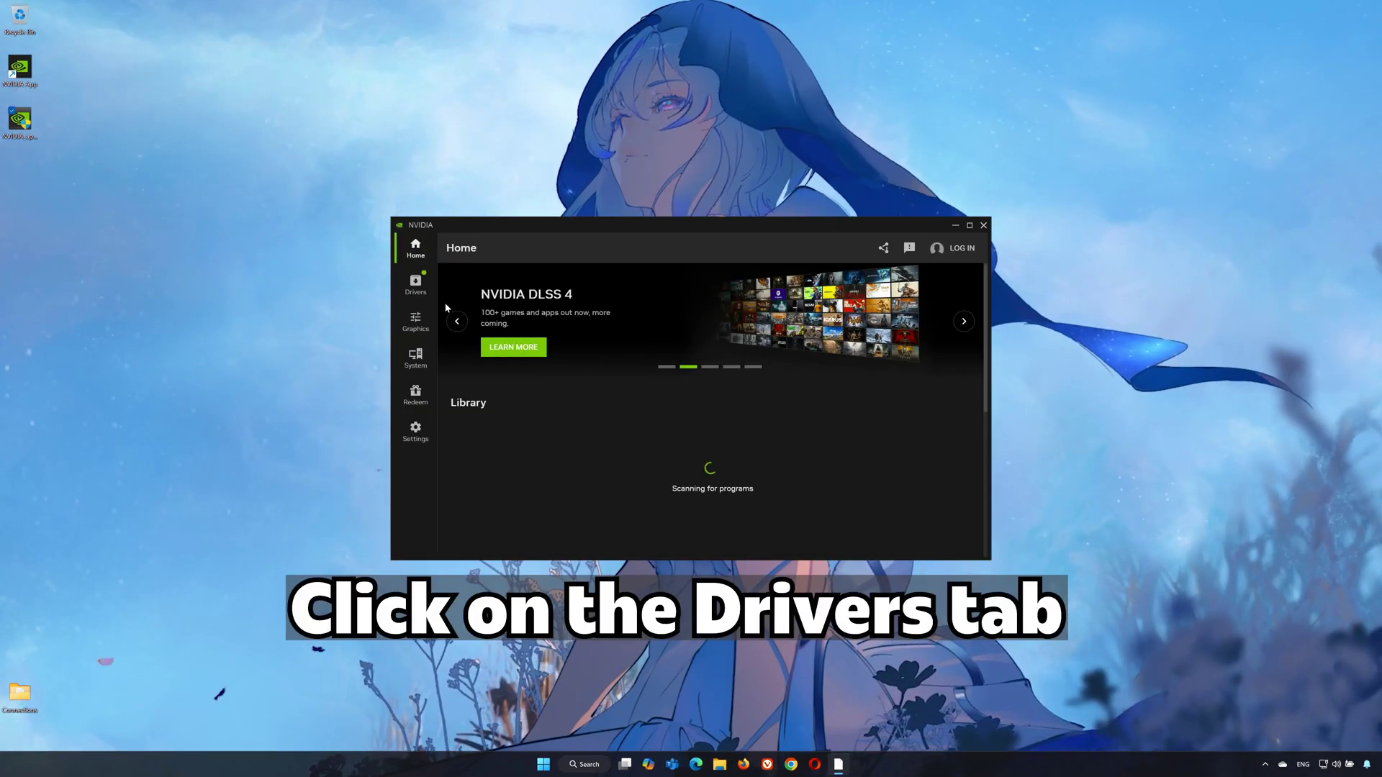
Step: Check for driver updates in the NVIDIA App and download the GeForce Game Ready Driver version 572.83
click(416, 288)
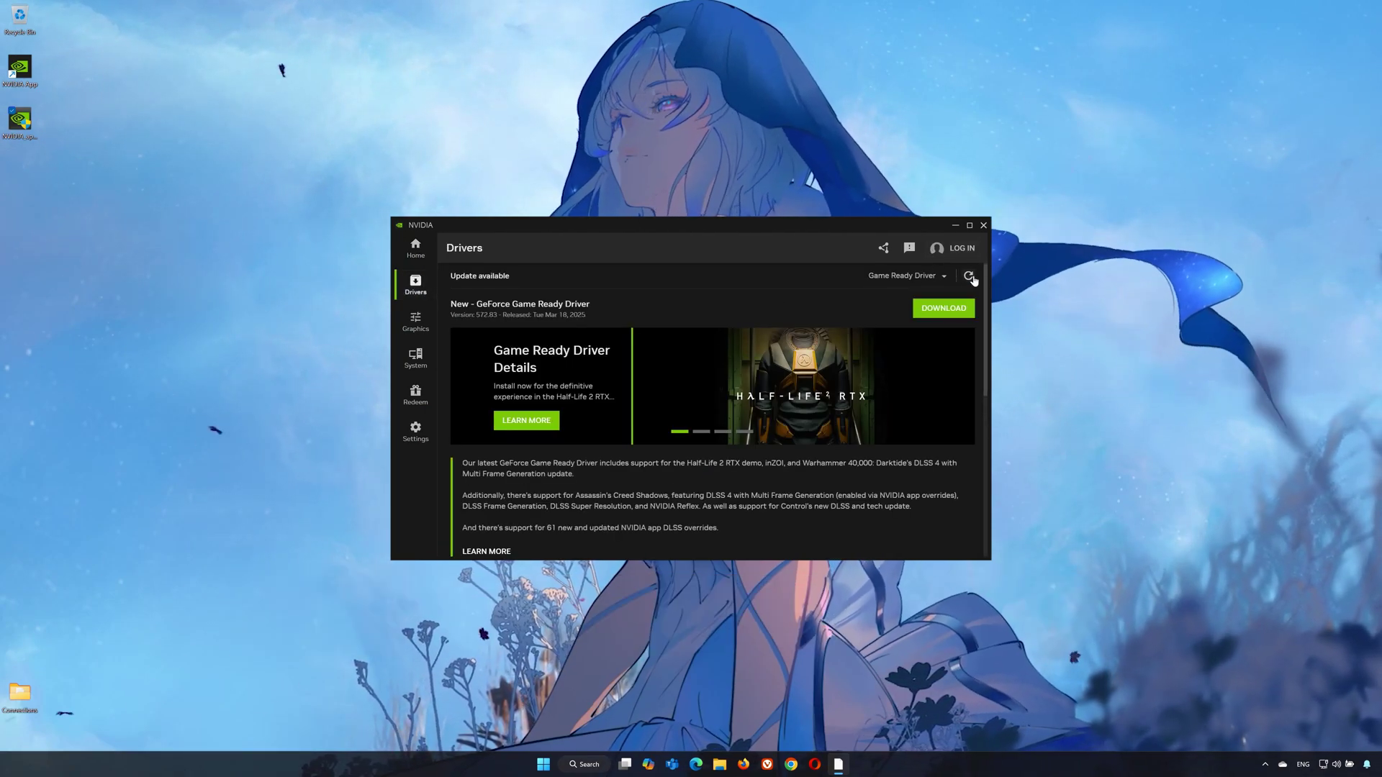
click(969, 276)
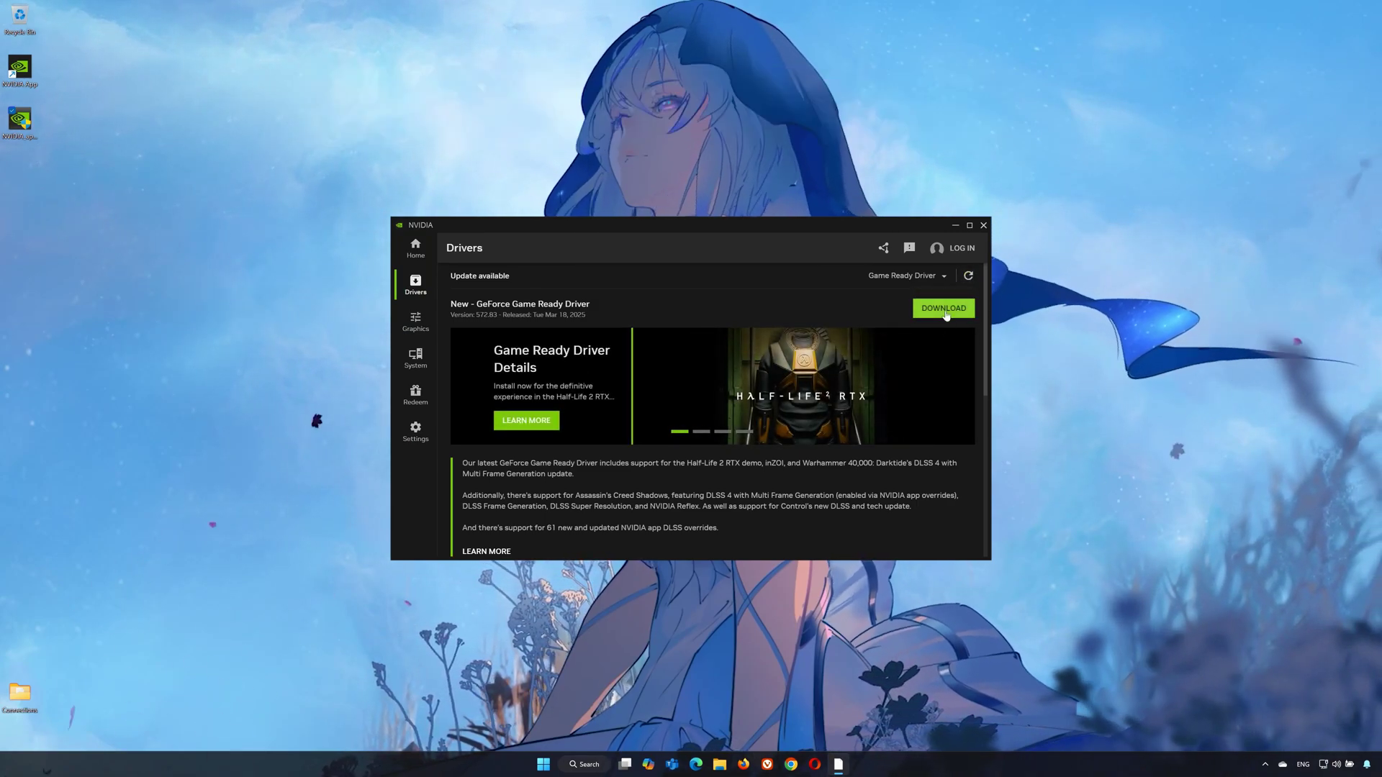
click(945, 311)
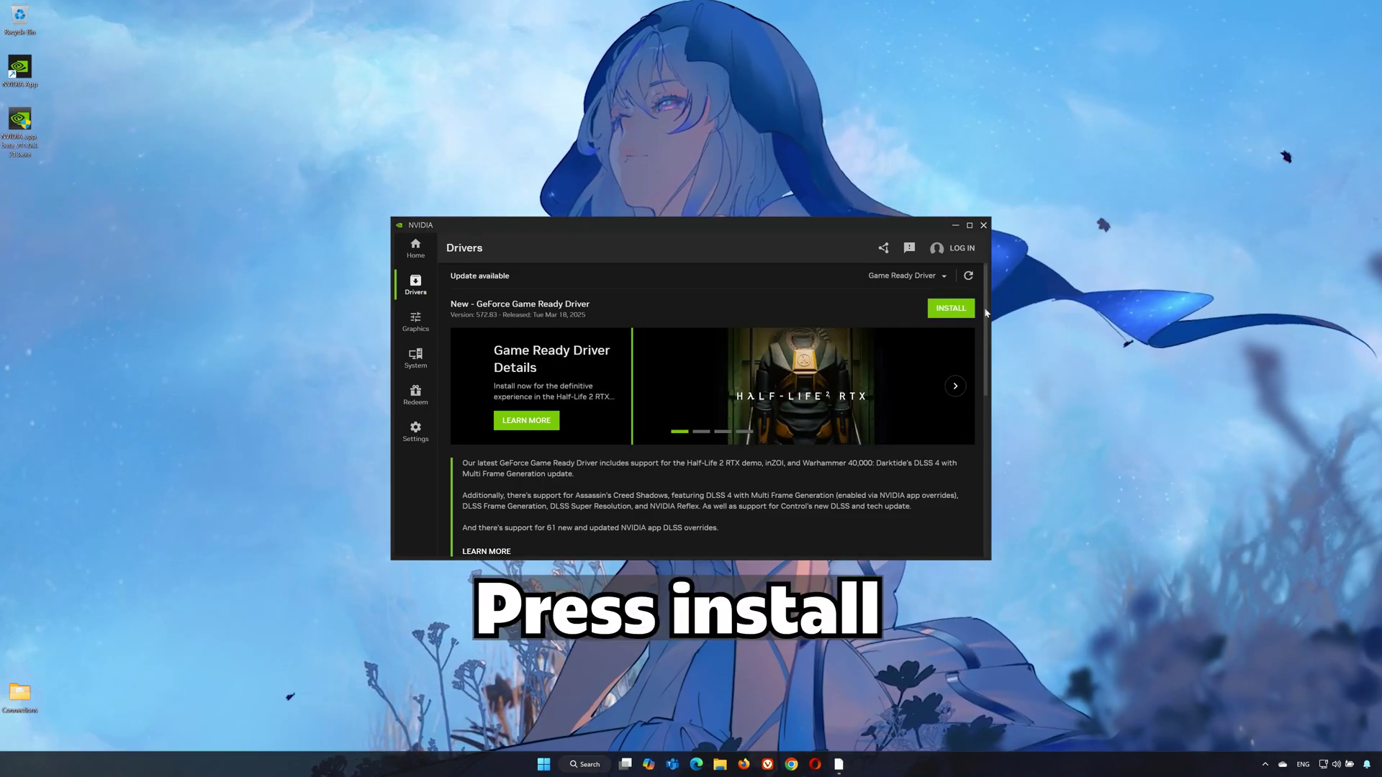
Step: Install the downloaded Game Ready Driver with the Express installation option, allowing it to make changes, and close the NVIDIA App
click(951, 309)
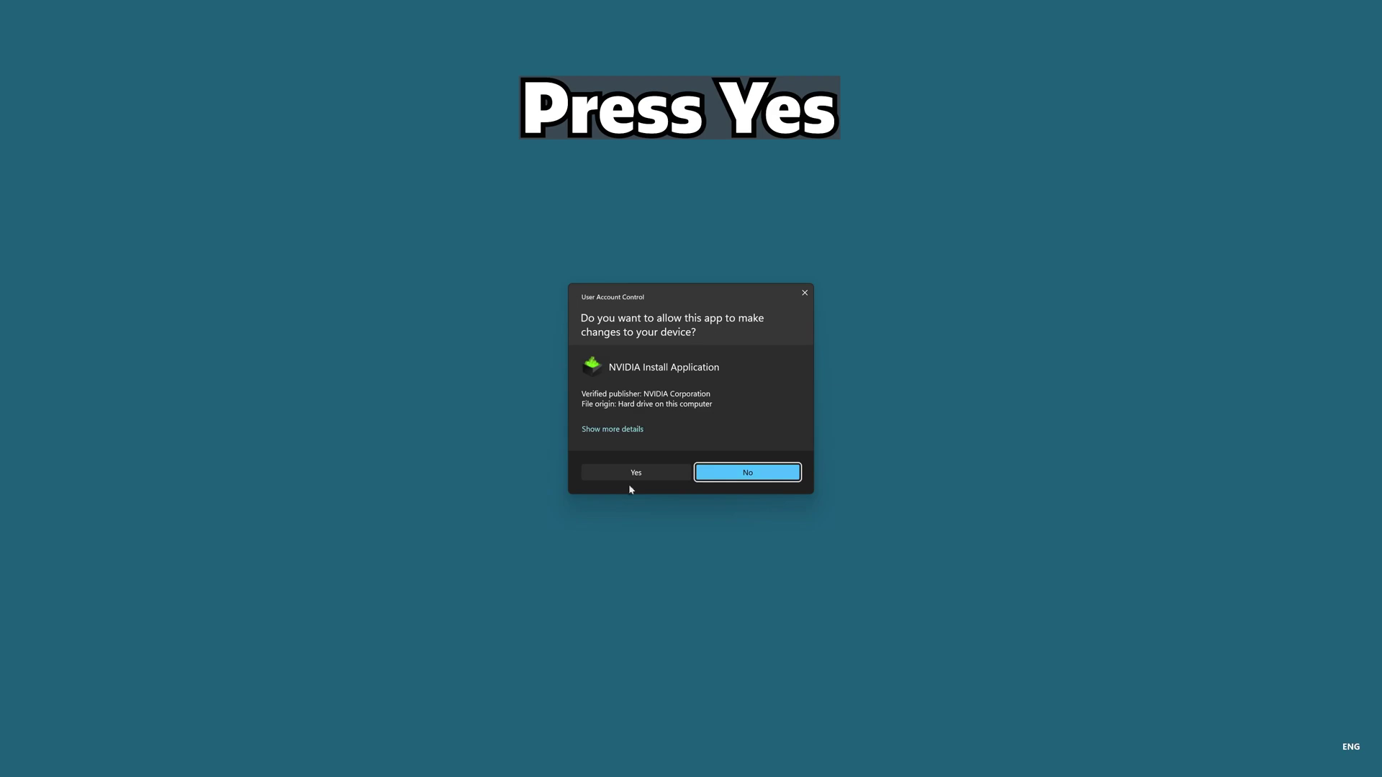
click(636, 473)
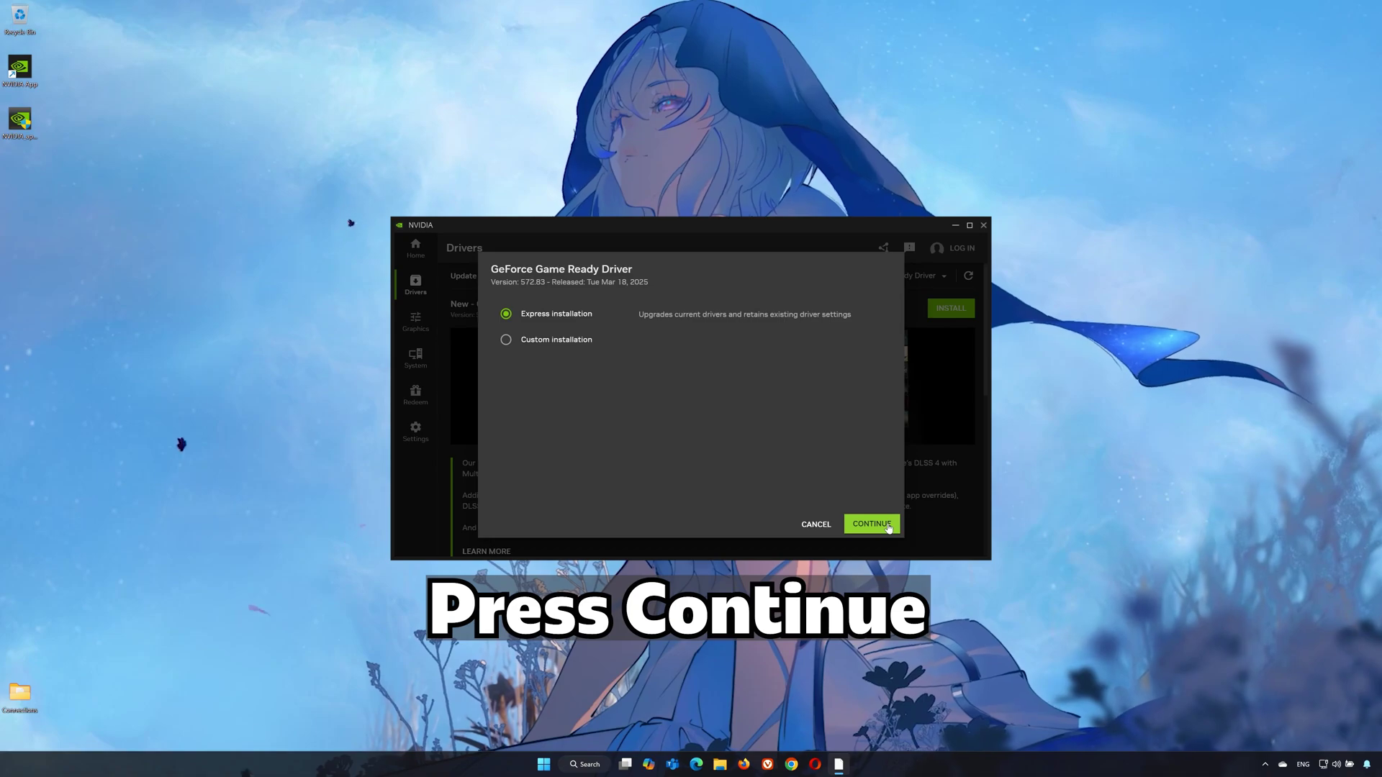
click(871, 524)
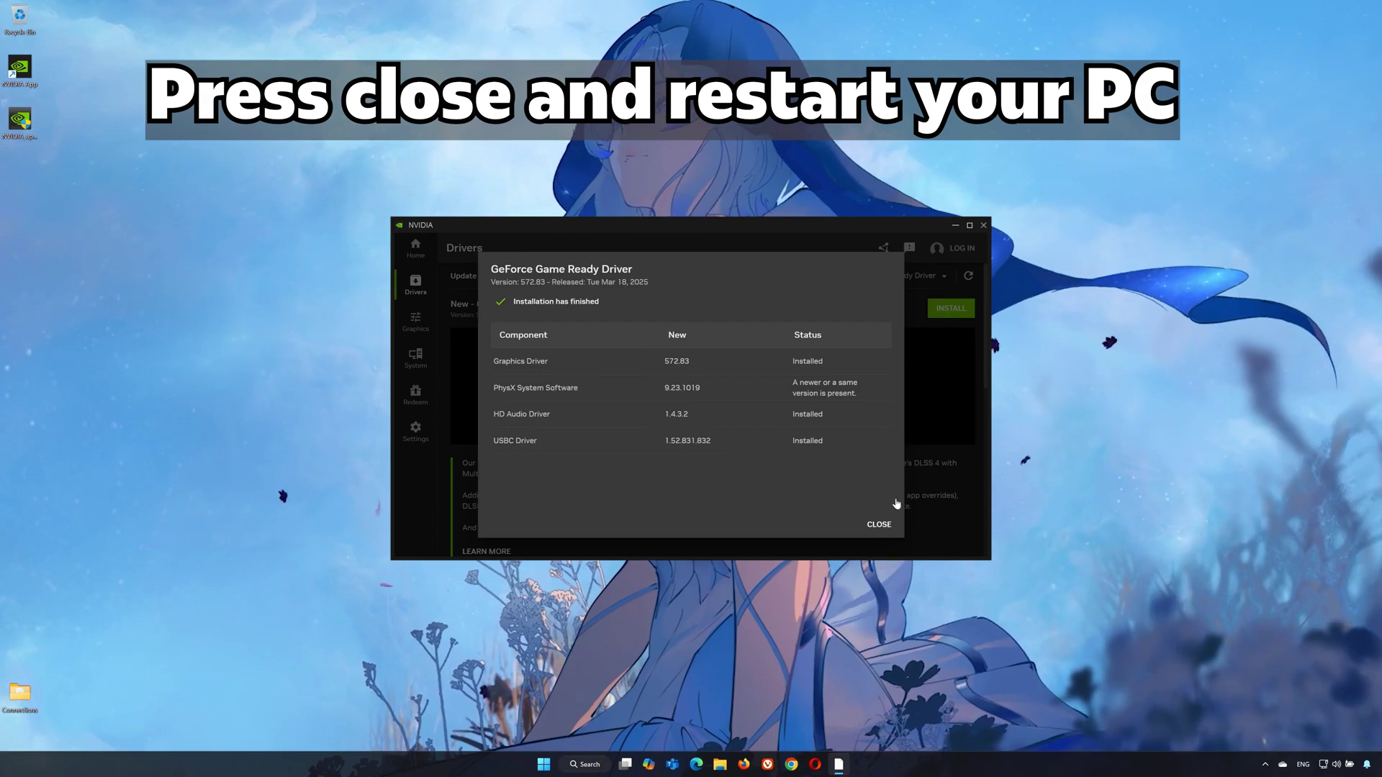
click(884, 524)
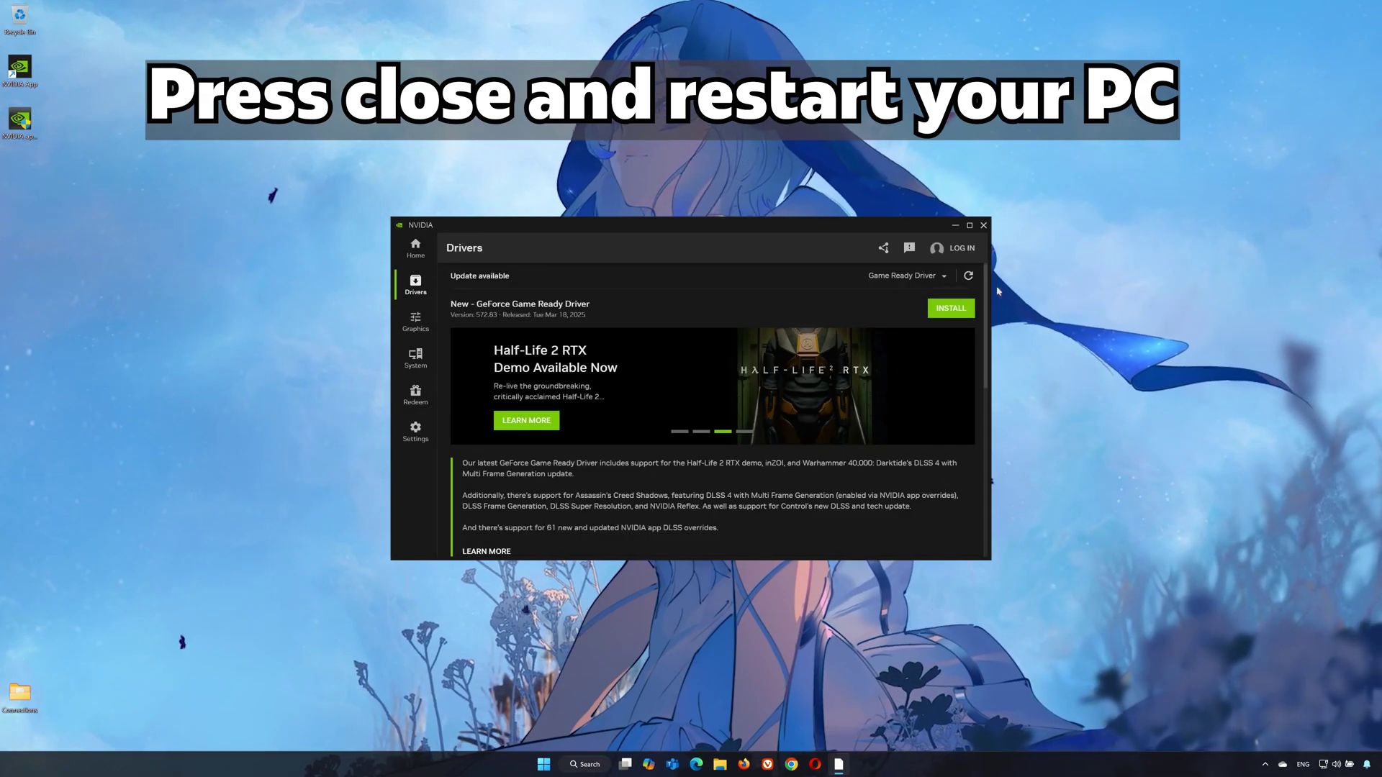
click(983, 225)
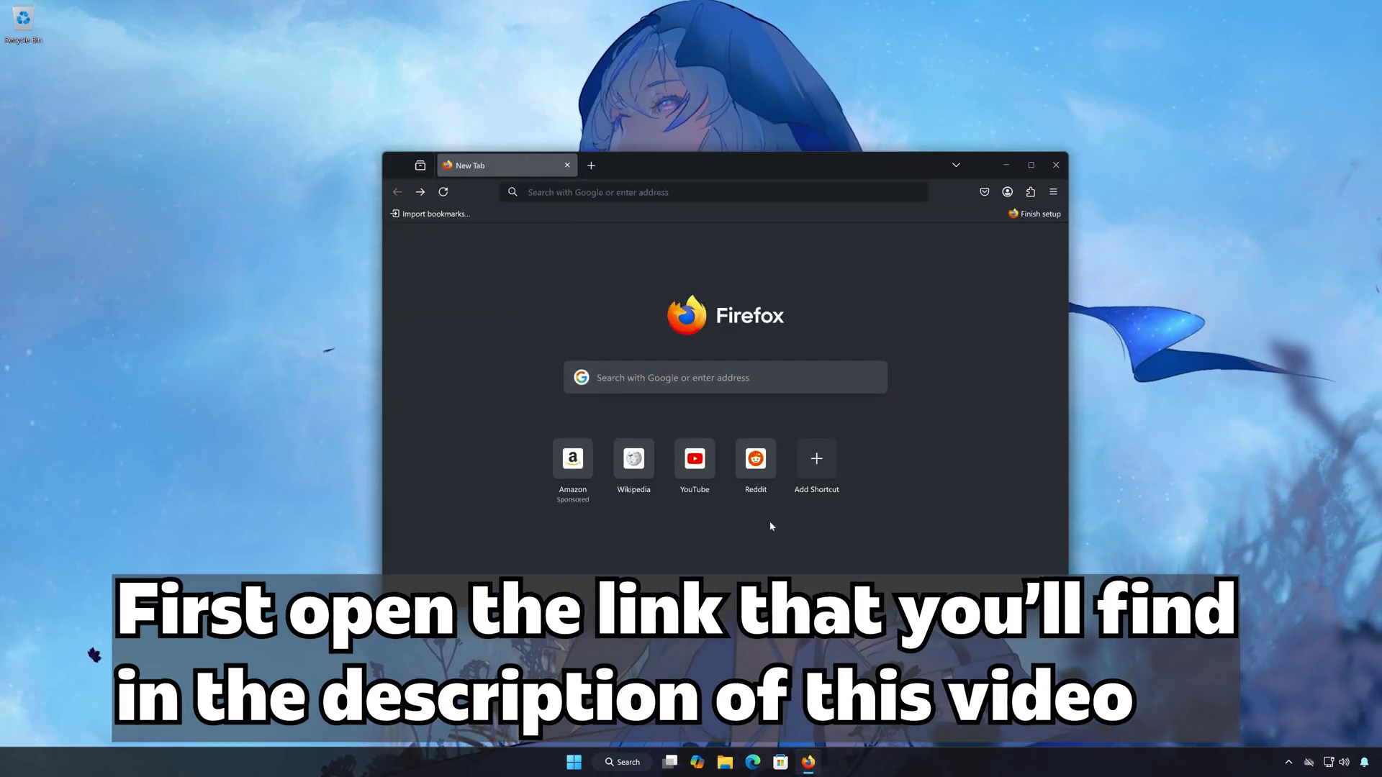
Step: Open microsoft.com/en-us/download/details.aspx?id=6812 in Firefox, download the DirectX Software Development Kit in English, and close the browser
right_click(632, 192)
click(672, 300)
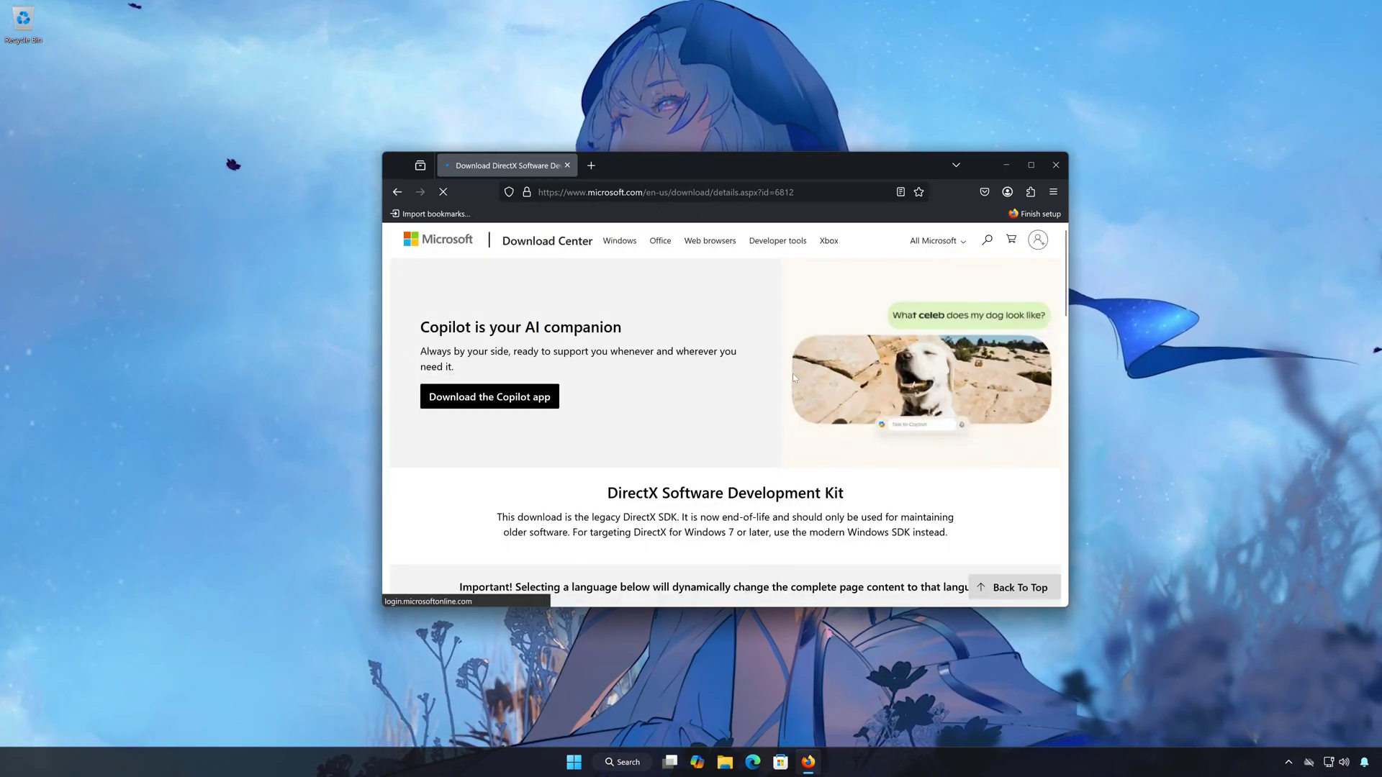
scroll(794, 399, down, 3)
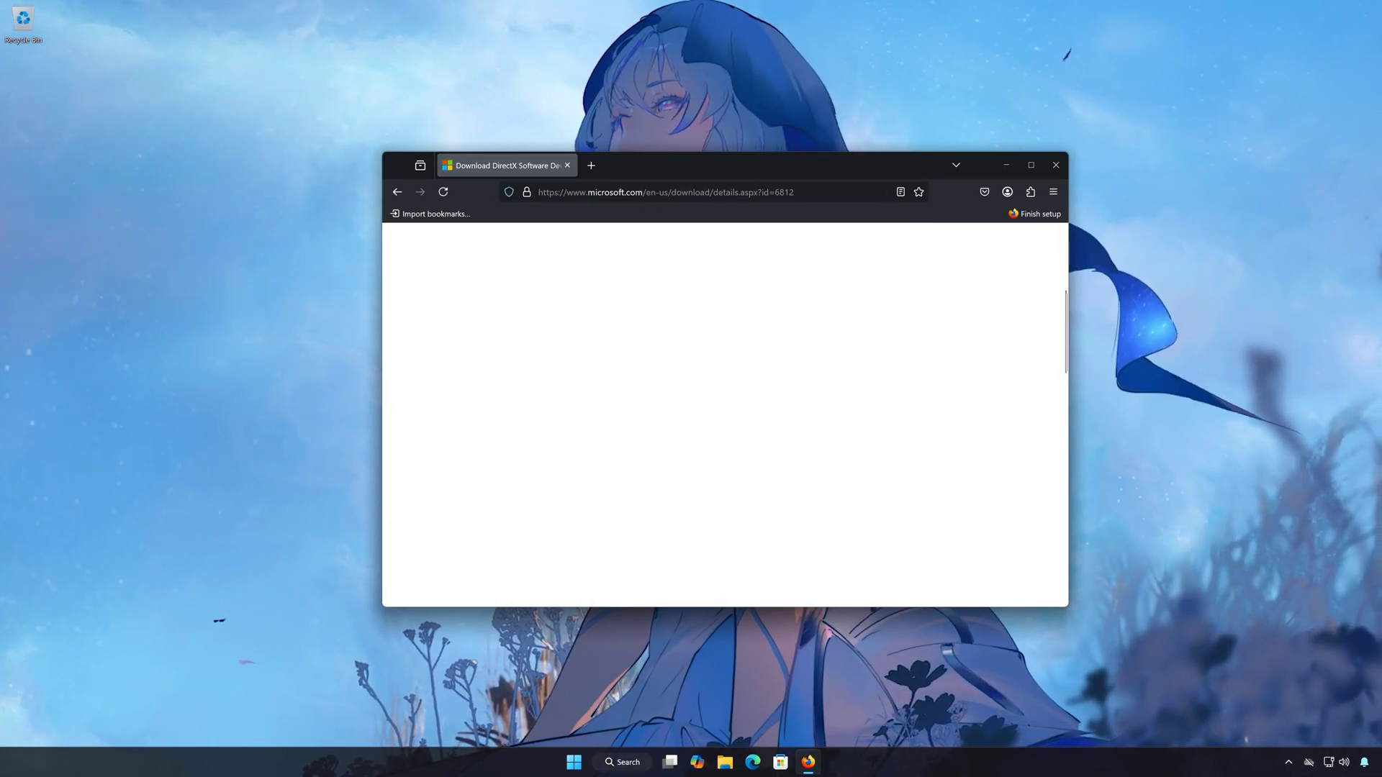
scroll(830, 435, down, 2)
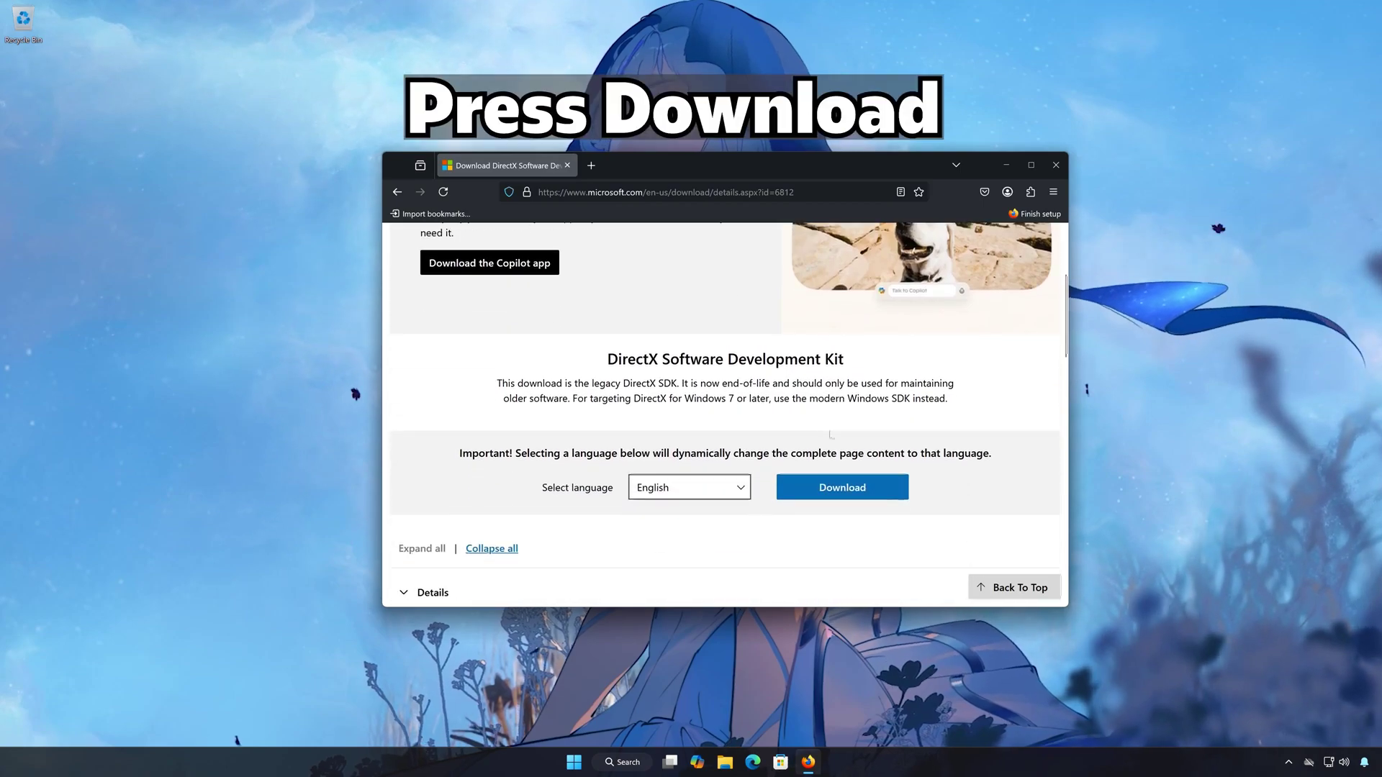
click(842, 490)
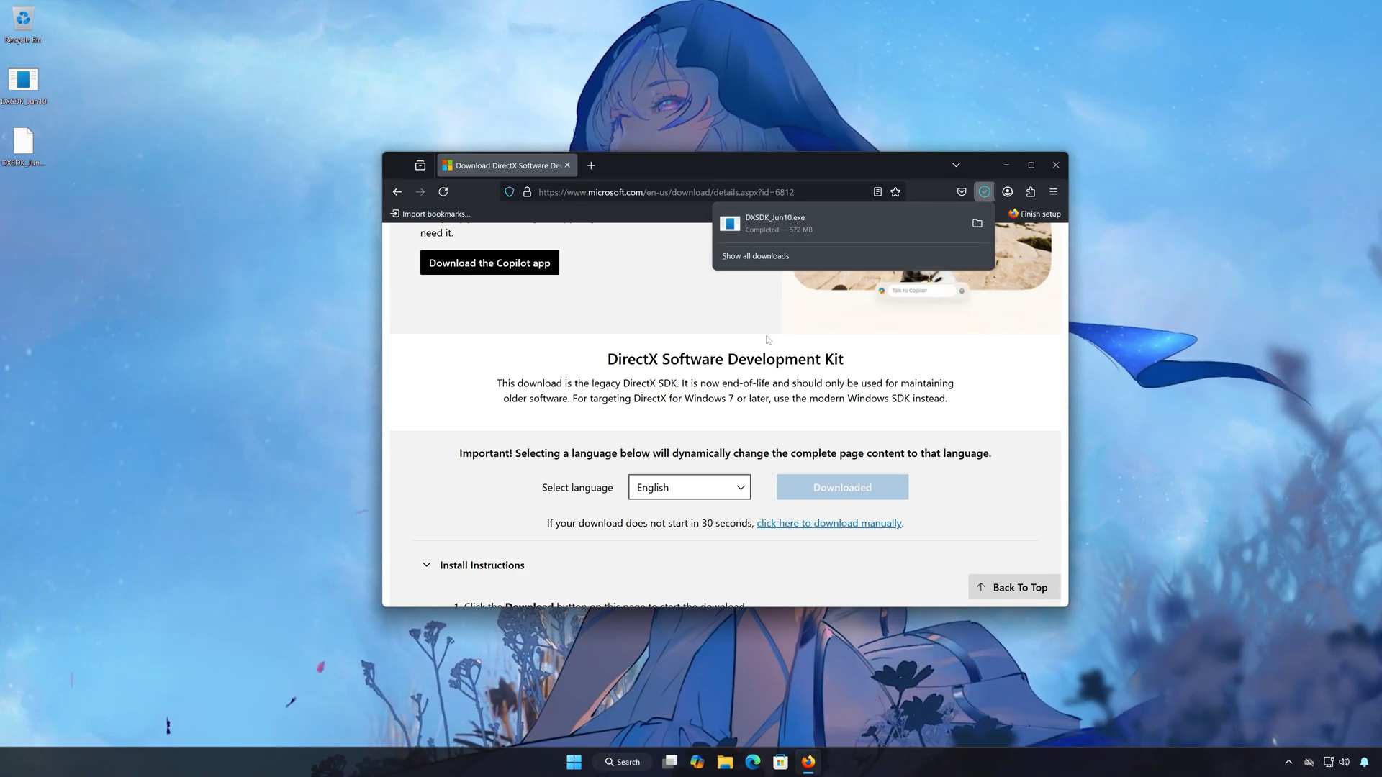
click(1055, 168)
click(1054, 168)
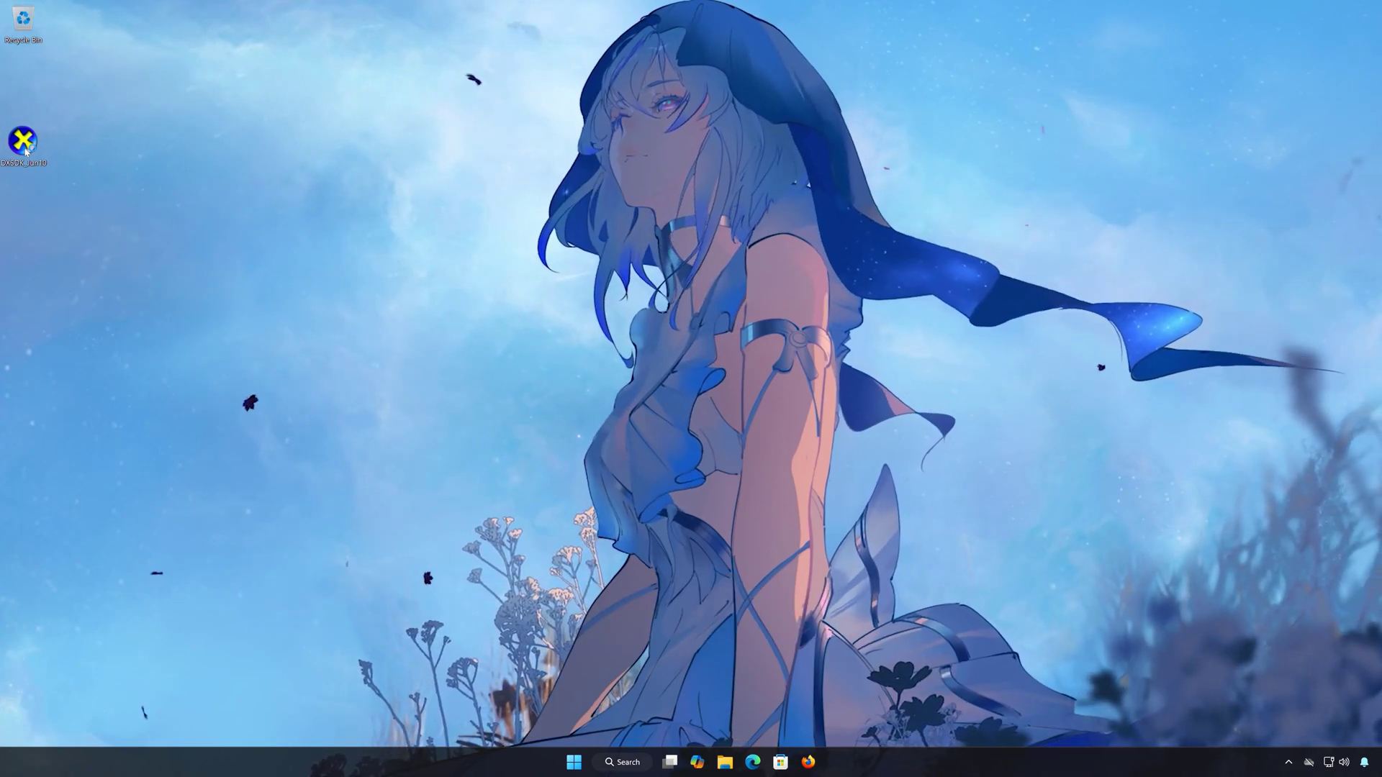
Step: Launch the downloaded DirectX SDK installer from the desktop with permission to make changes, and accept its license agreement
mouse_move(25, 151)
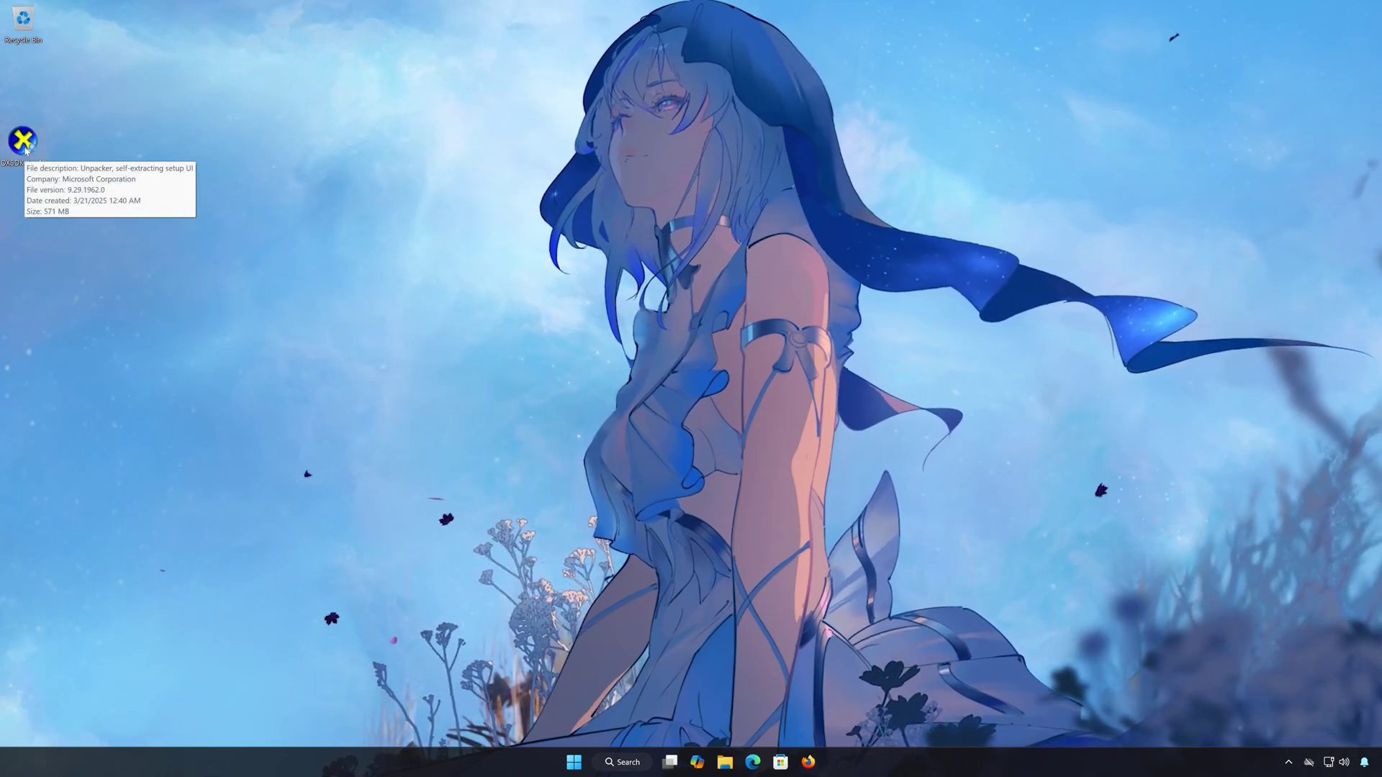
double_click(28, 144)
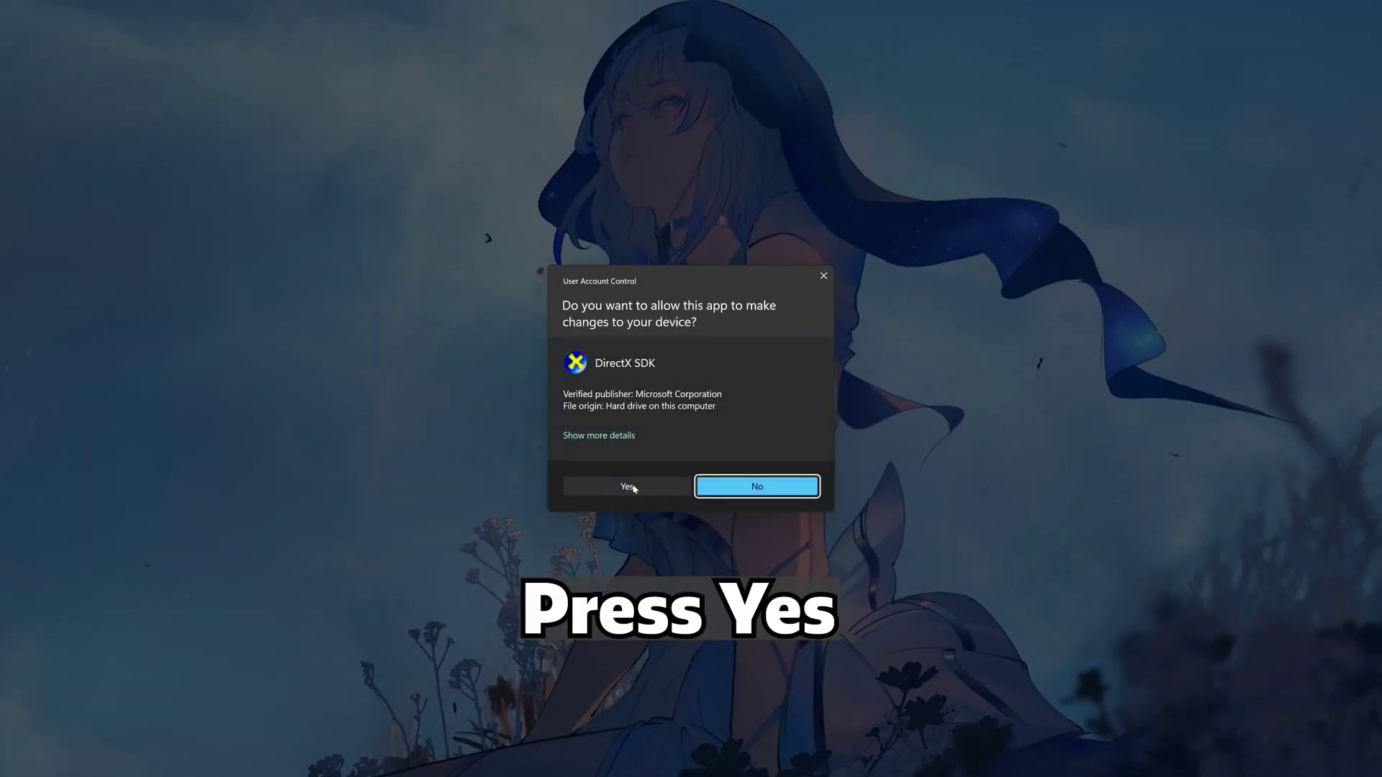
click(627, 486)
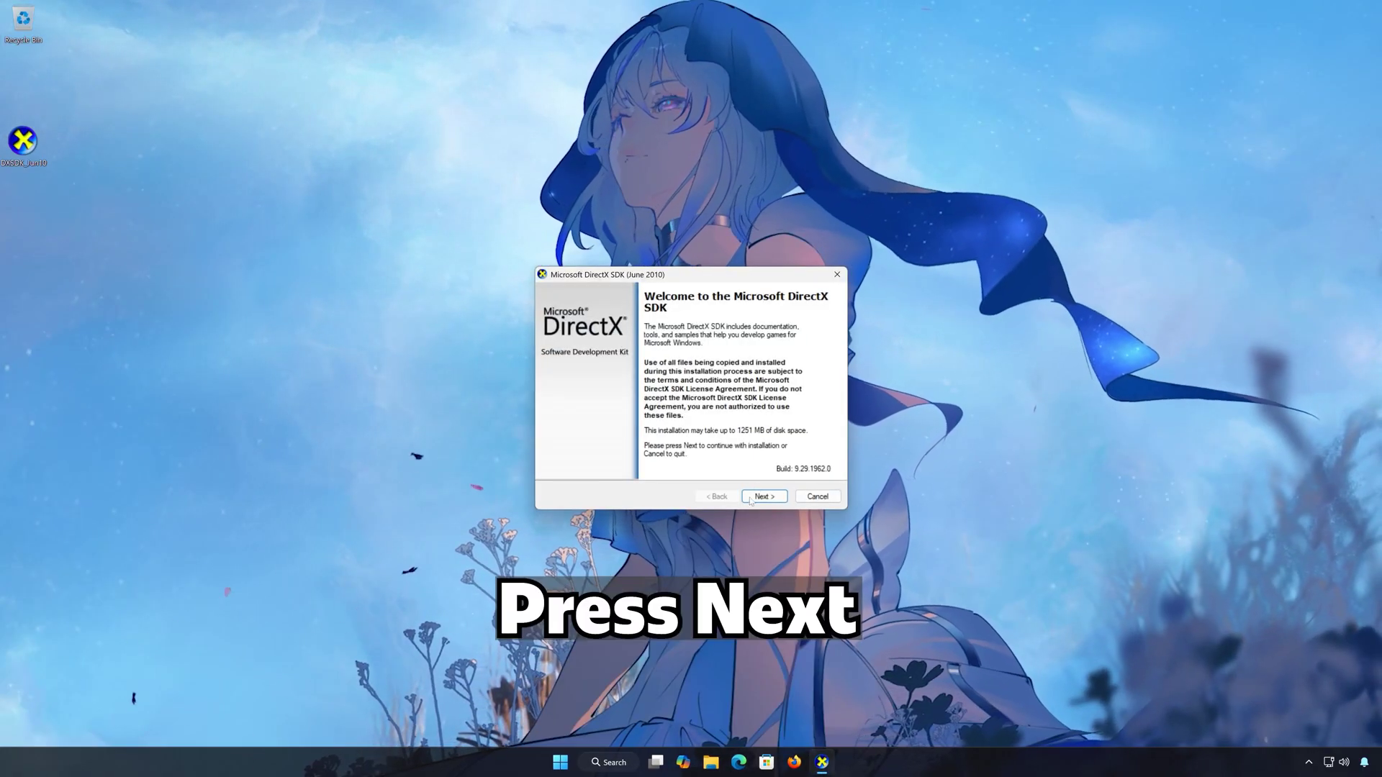
click(764, 496)
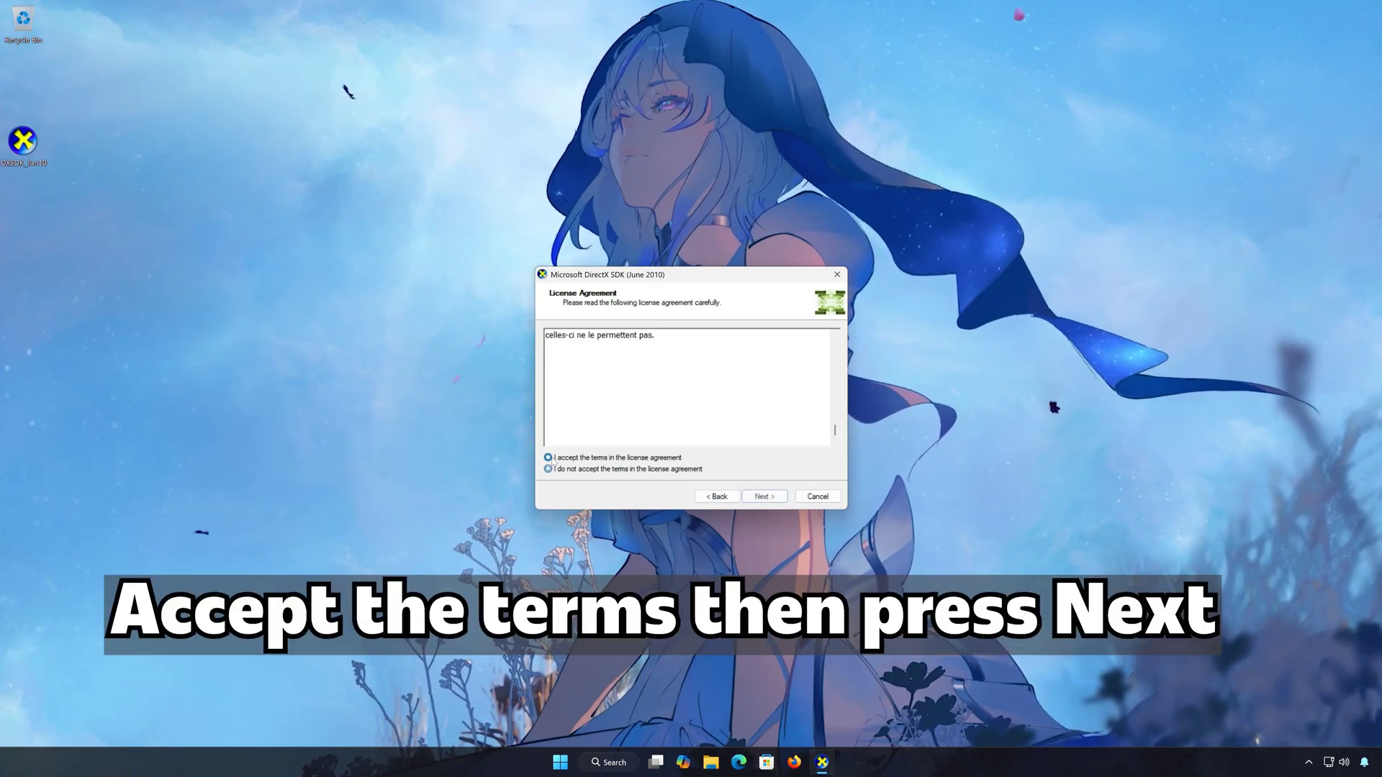
click(783, 499)
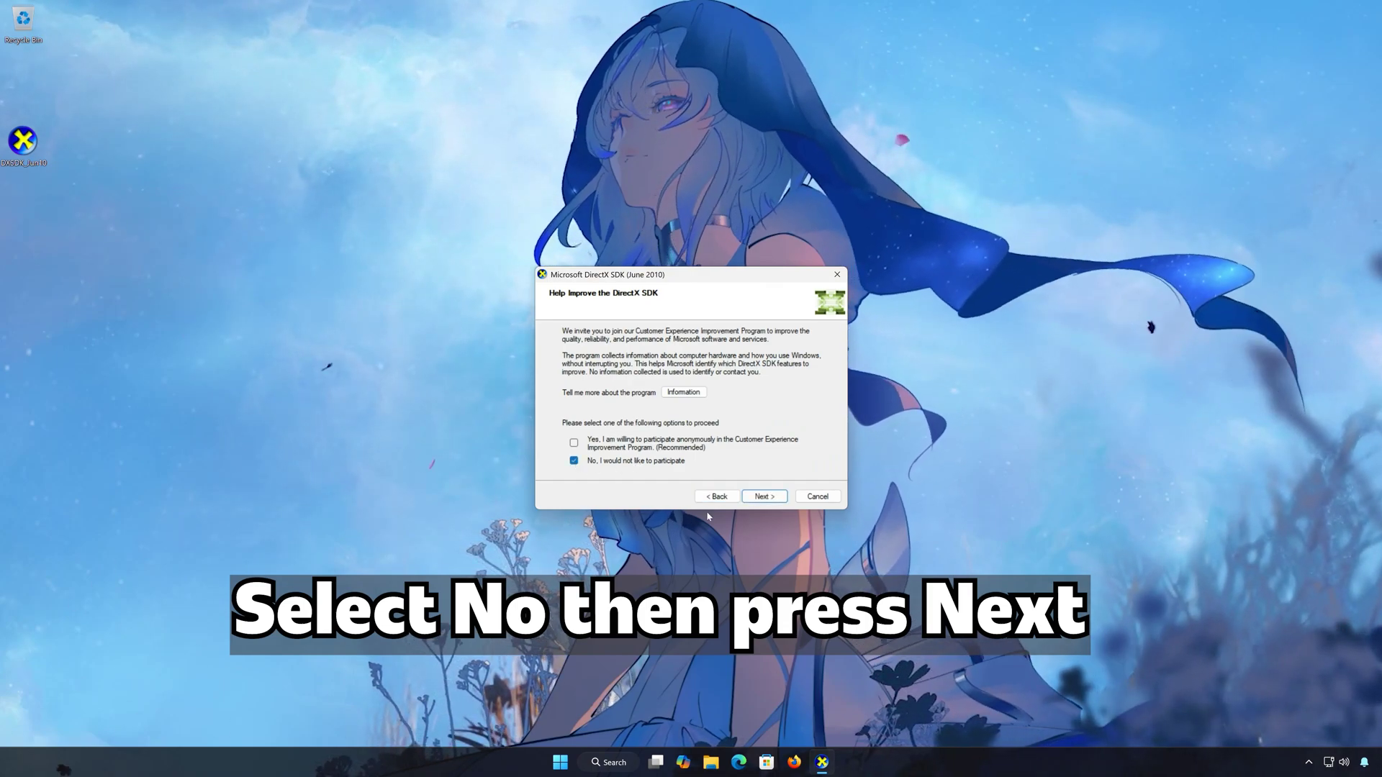
Step: Decline the Customer Experience Improvement Program and complete the DirectX SDK (June 2010) installation with the default folder and features
click(766, 497)
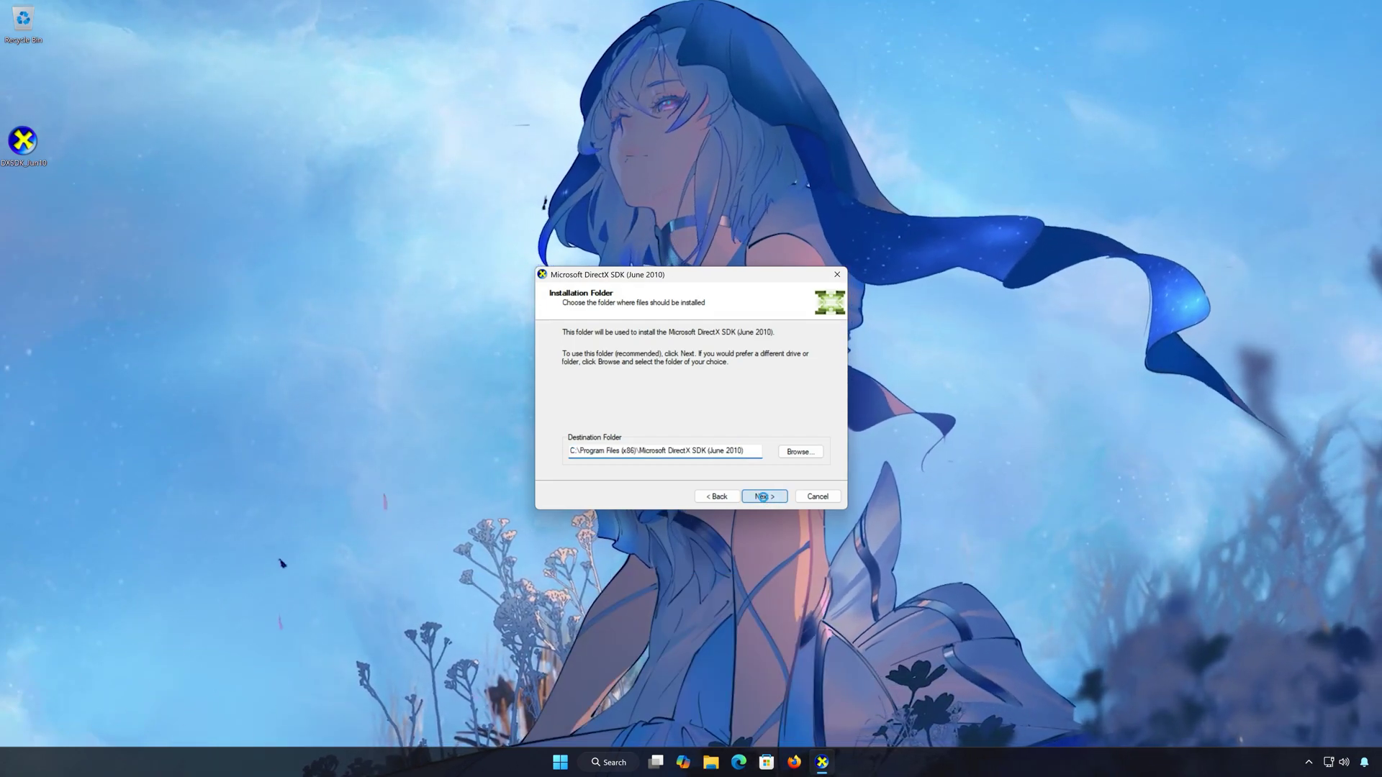
click(763, 497)
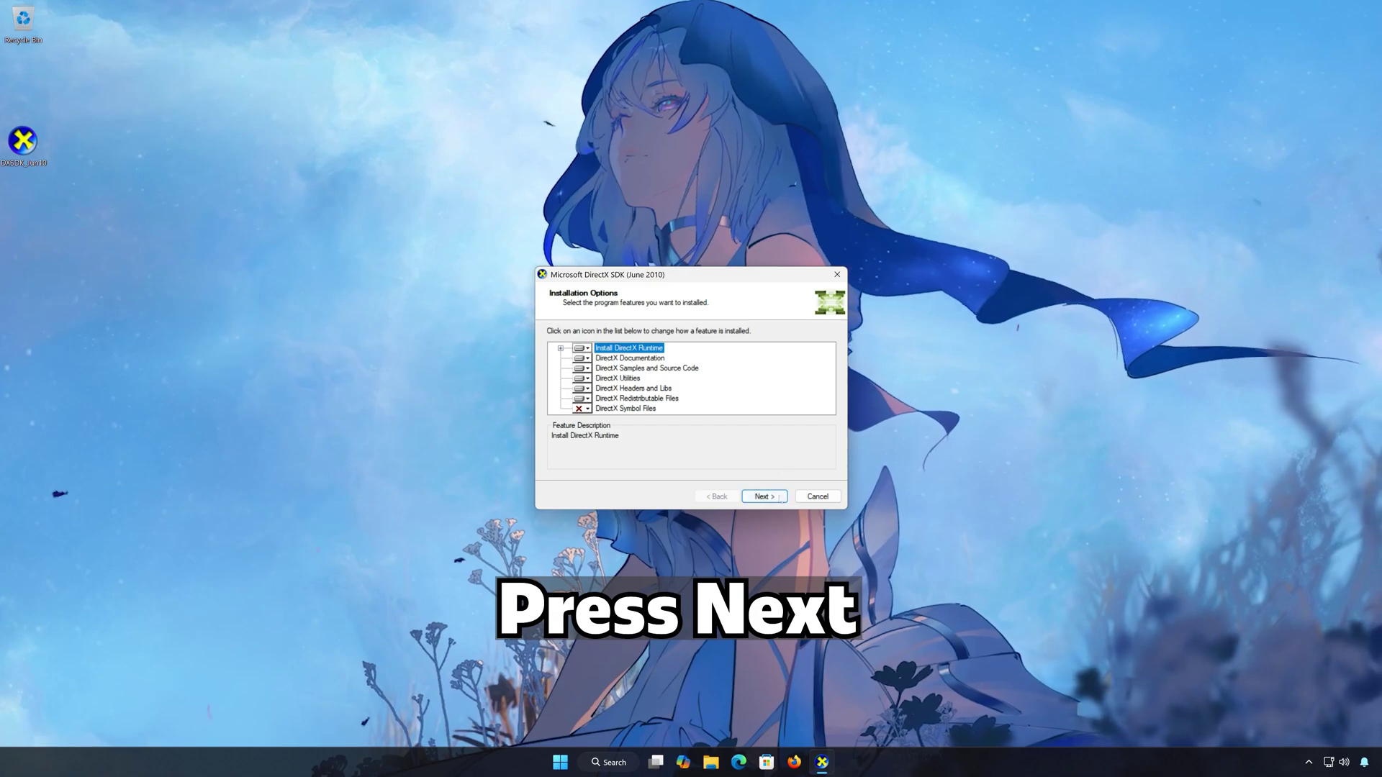
click(763, 497)
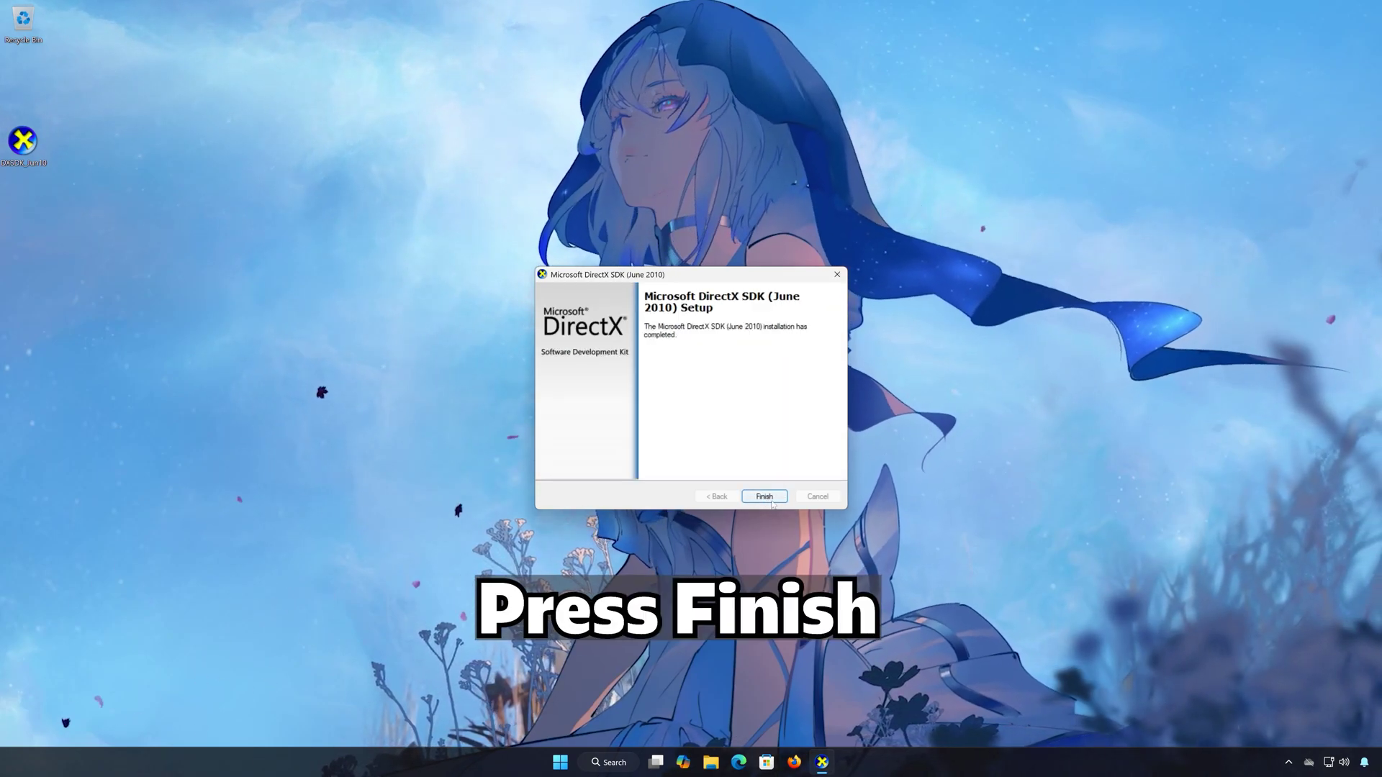
click(770, 501)
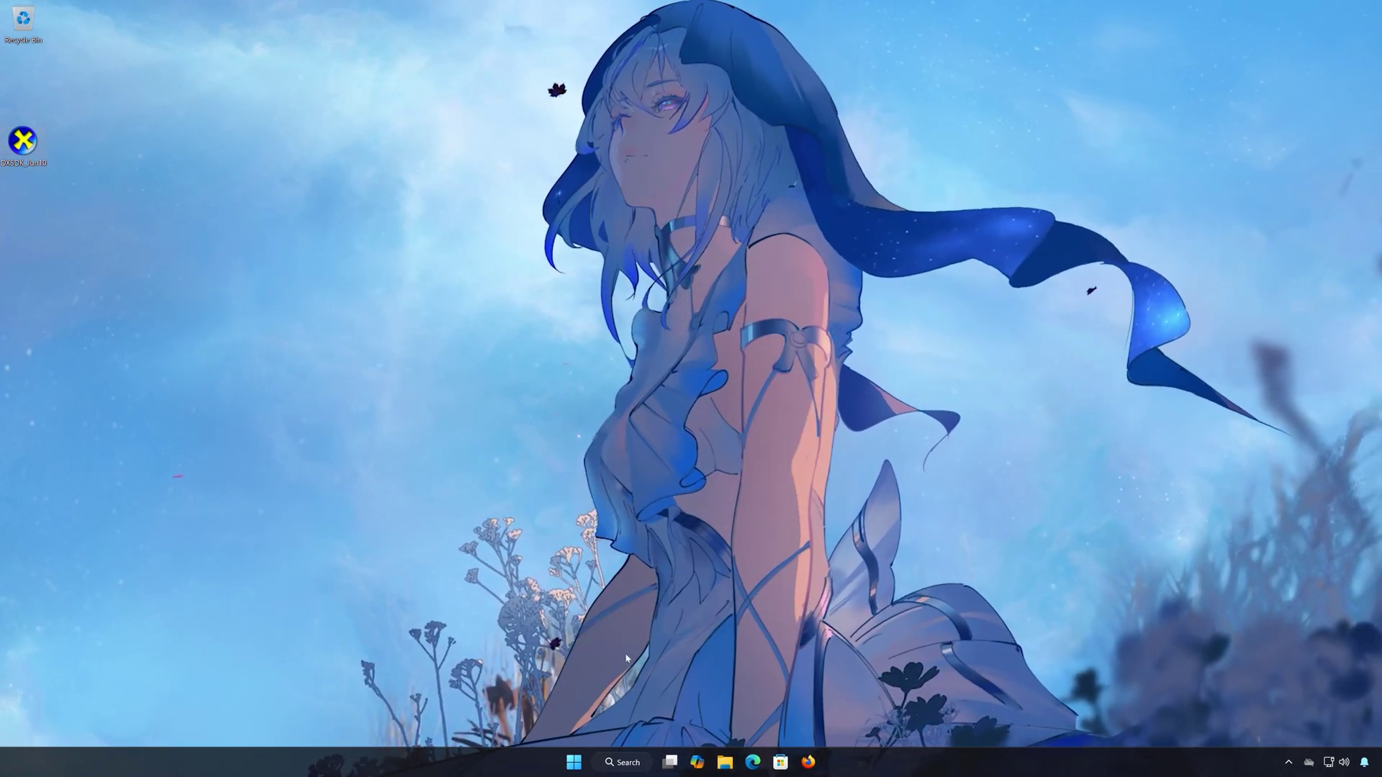